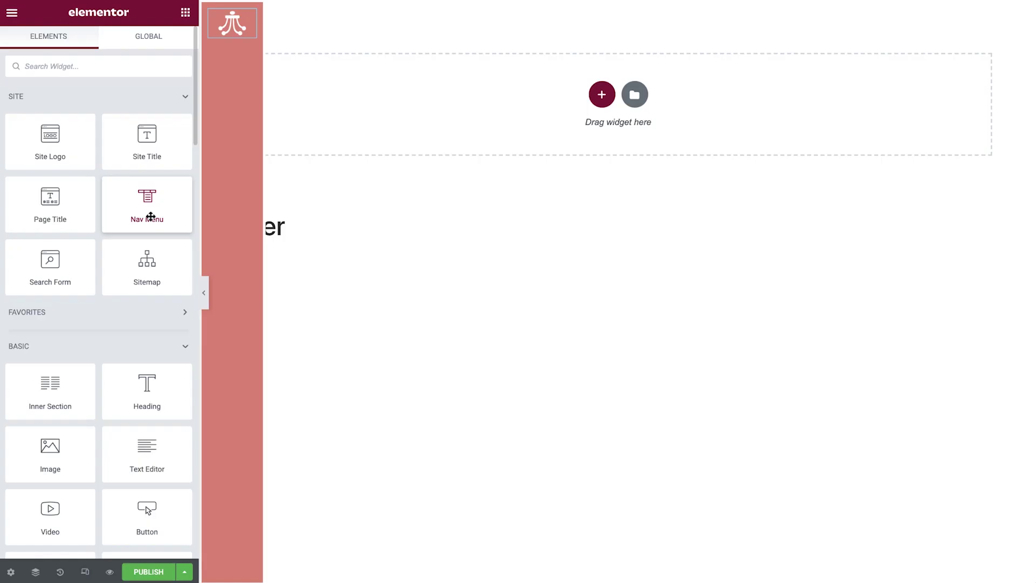
- Drop the Nav Menu (Our Story, Contact, Blog) into the pink column, view its Custom CSS, and toggle the mobile dropdown
left_click_drag(155, 213, 238, 34)
left_click(164, 39)
scroll(128, 368, "down", 5)
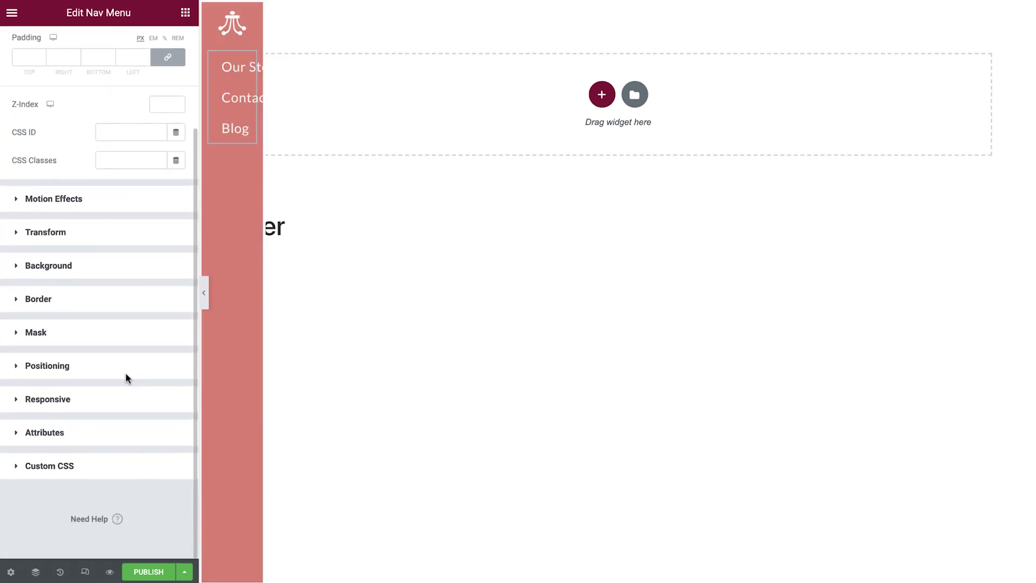
left_click(100, 467)
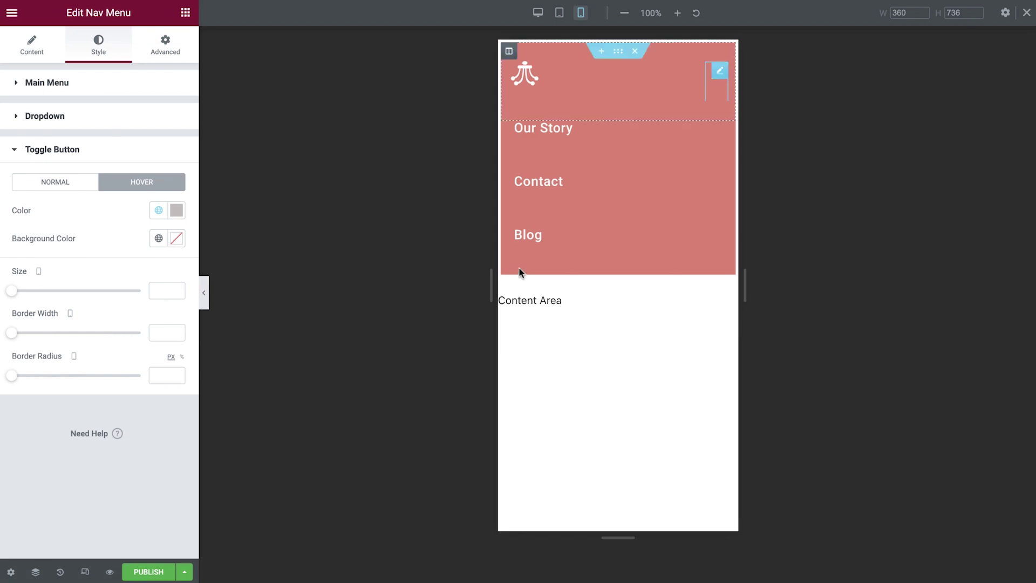
left_click(712, 87)
left_click(712, 86)
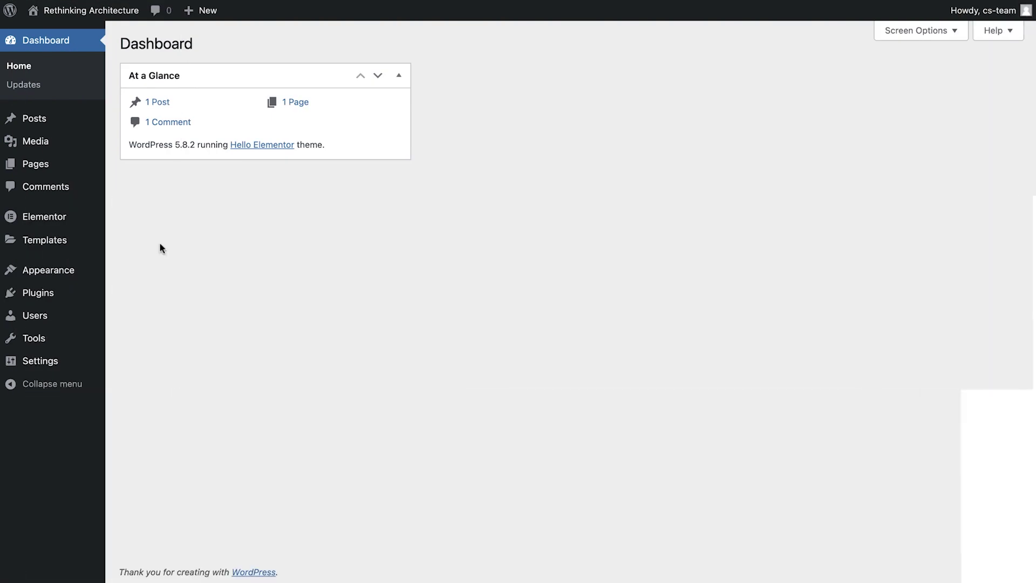
- Go to Templates > Theme Builder in the WordPress admin to add a Header template
mouse_move(84, 246)
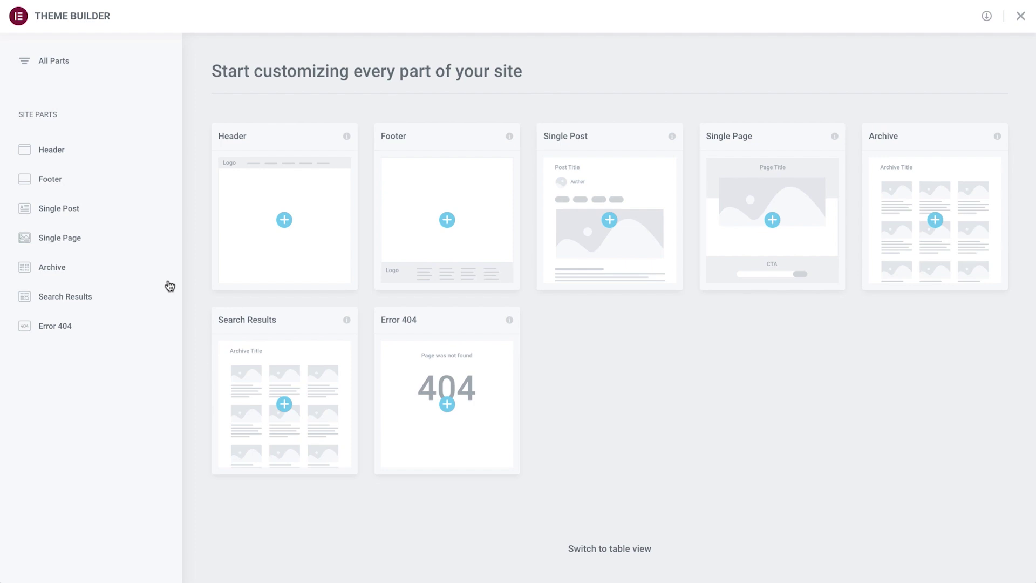
- Create a new Header template, dismiss the blocks library and set its title to Header
left_click(285, 221)
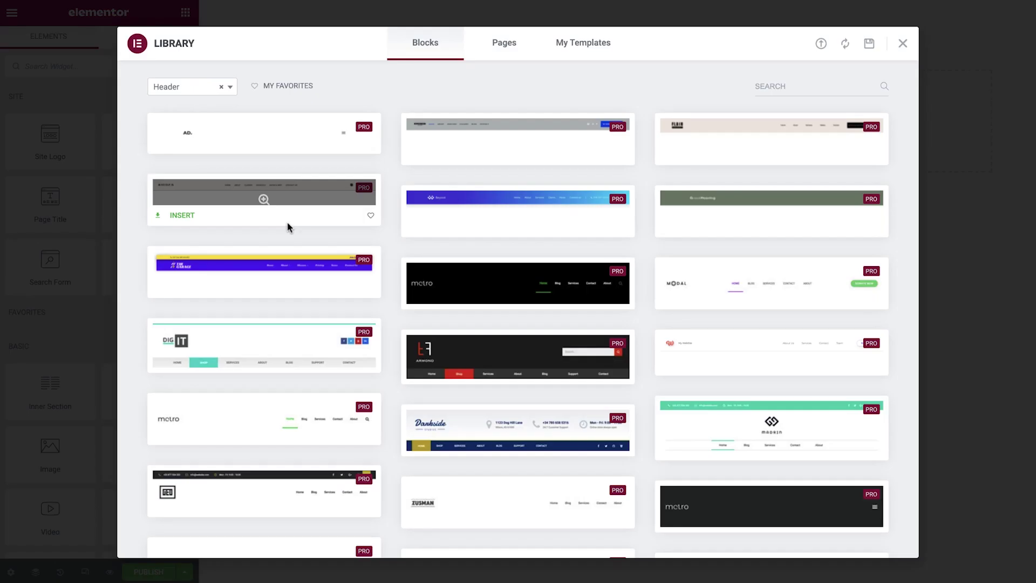
left_click(901, 48)
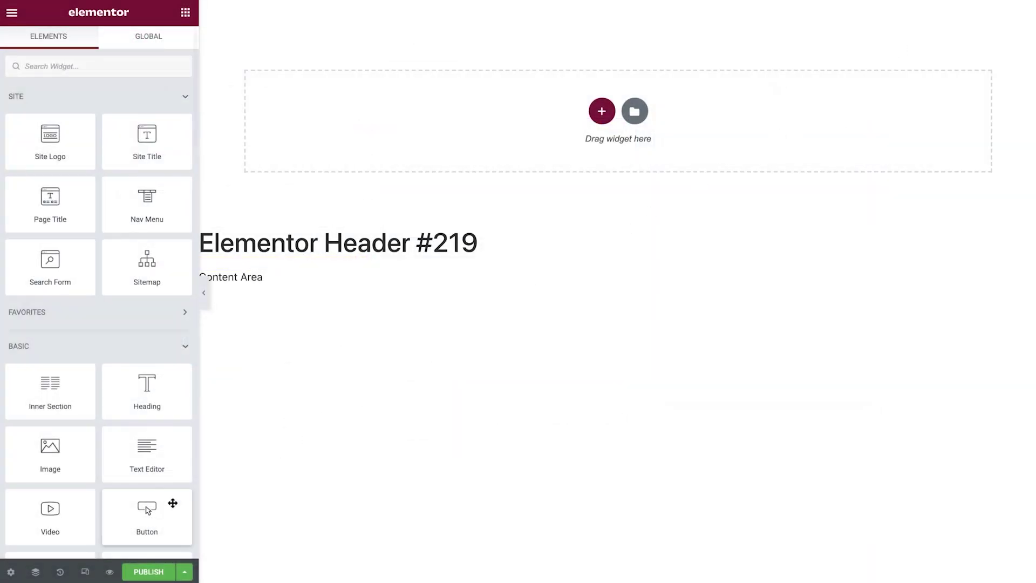
left_click(11, 572)
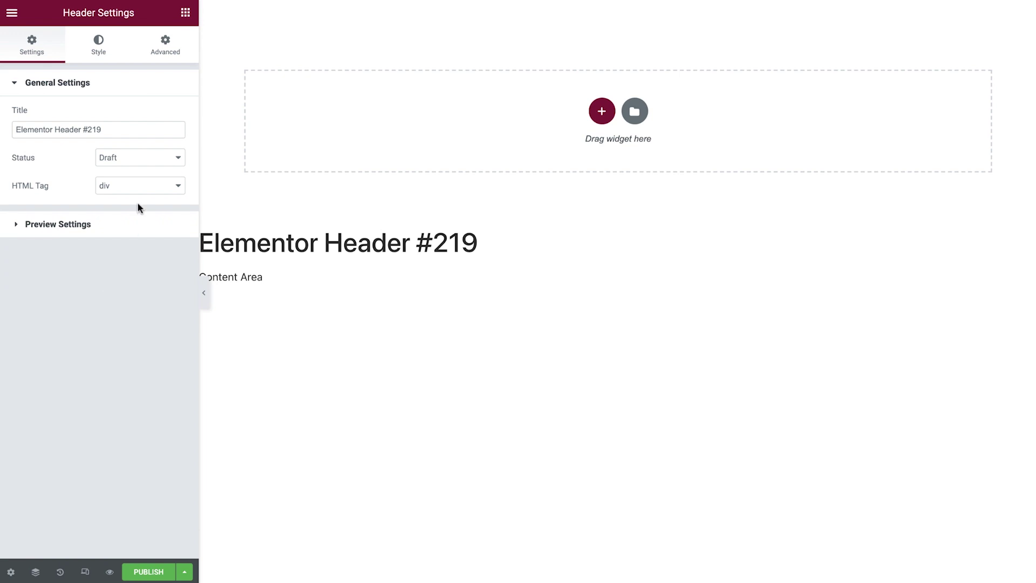
triple_click(146, 132)
type("Header")
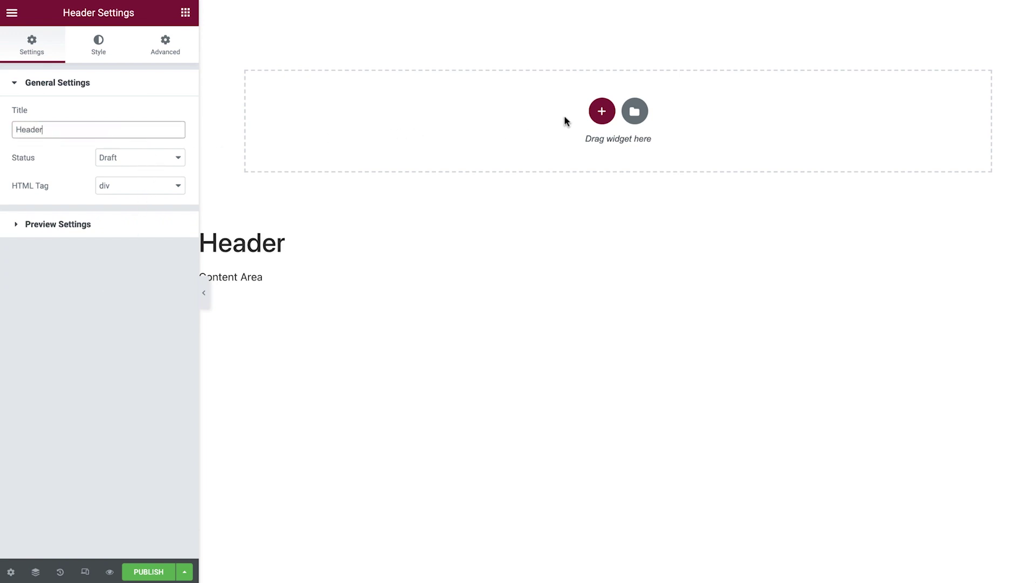
- Add a one-column section with Height Fit To Screen and Column Position Stretch
left_click(601, 111)
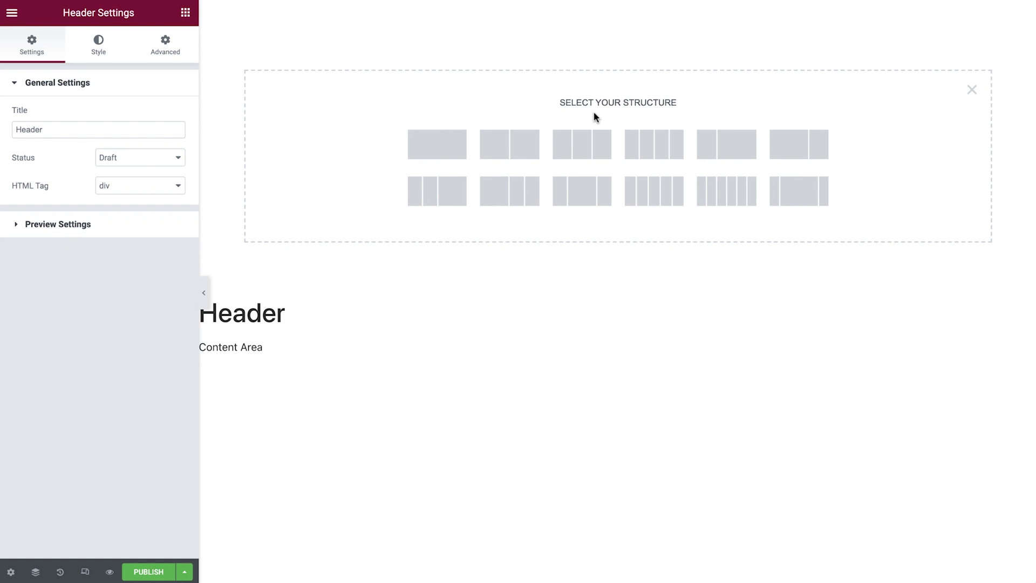
left_click(450, 157)
left_click(176, 213)
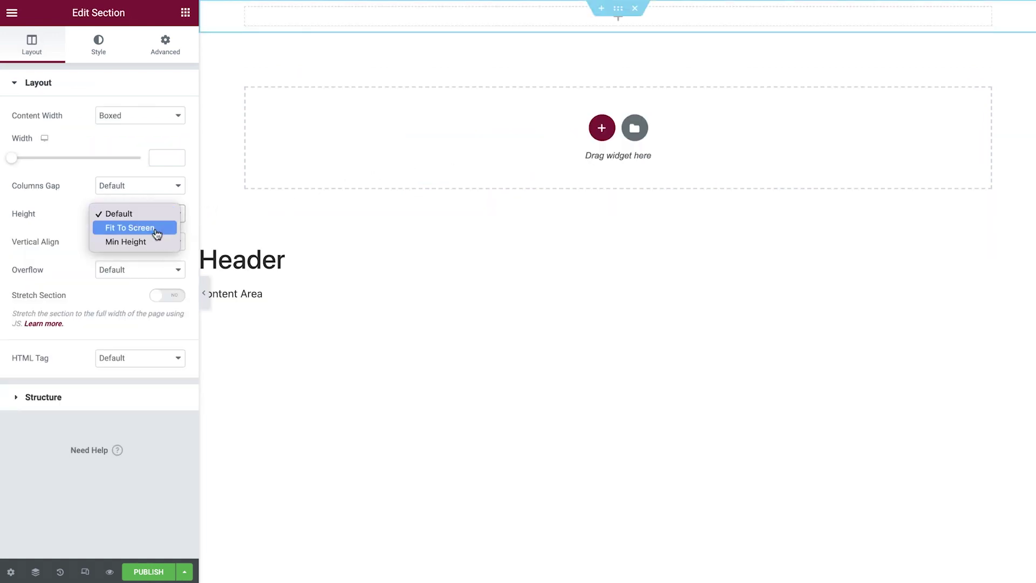
left_click(156, 233)
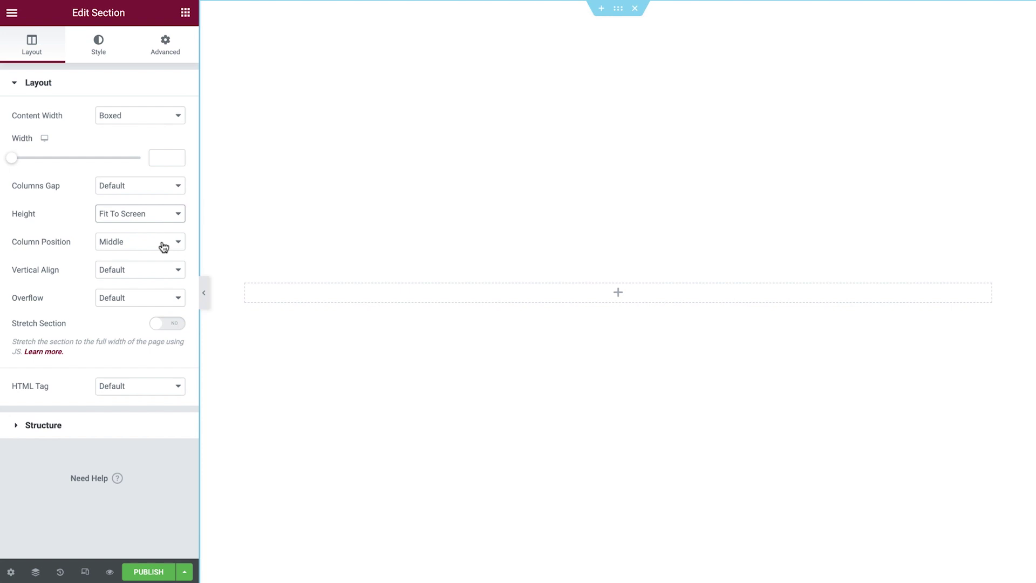
left_click(163, 247)
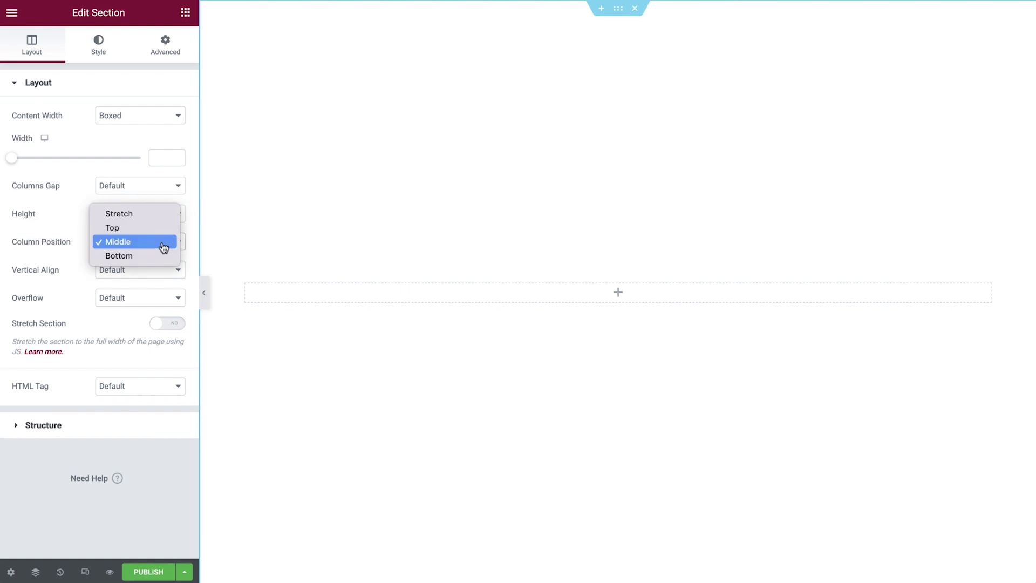
left_click(156, 214)
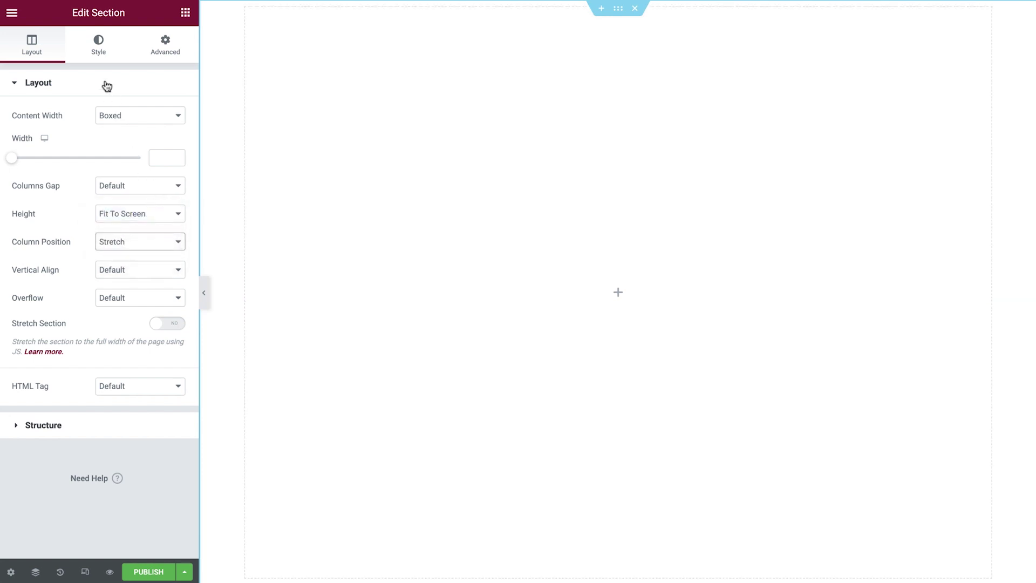
- Set the section background to Classic using the pink Background global colour
left_click(98, 45)
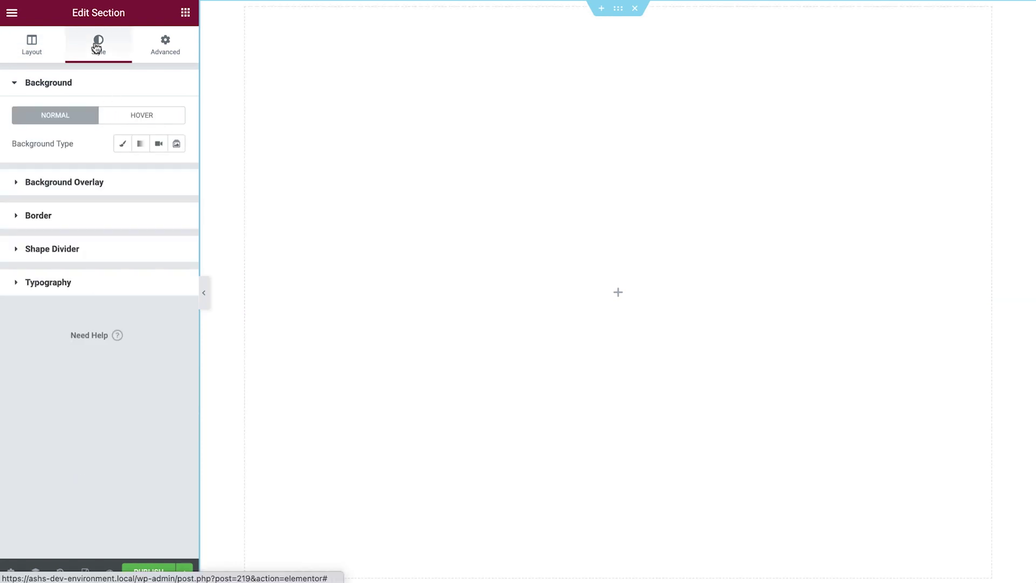
left_click(122, 144)
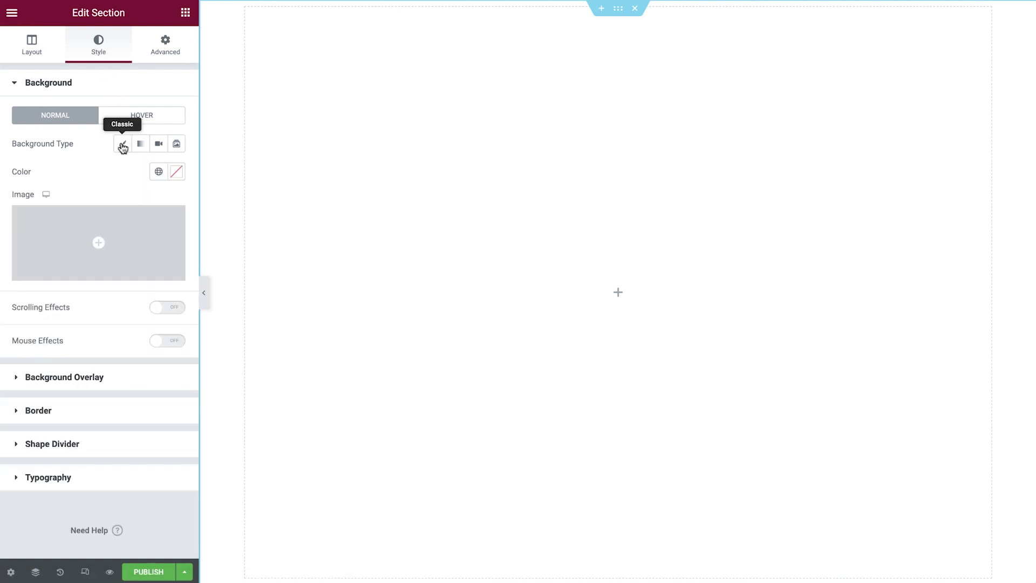
left_click(159, 173)
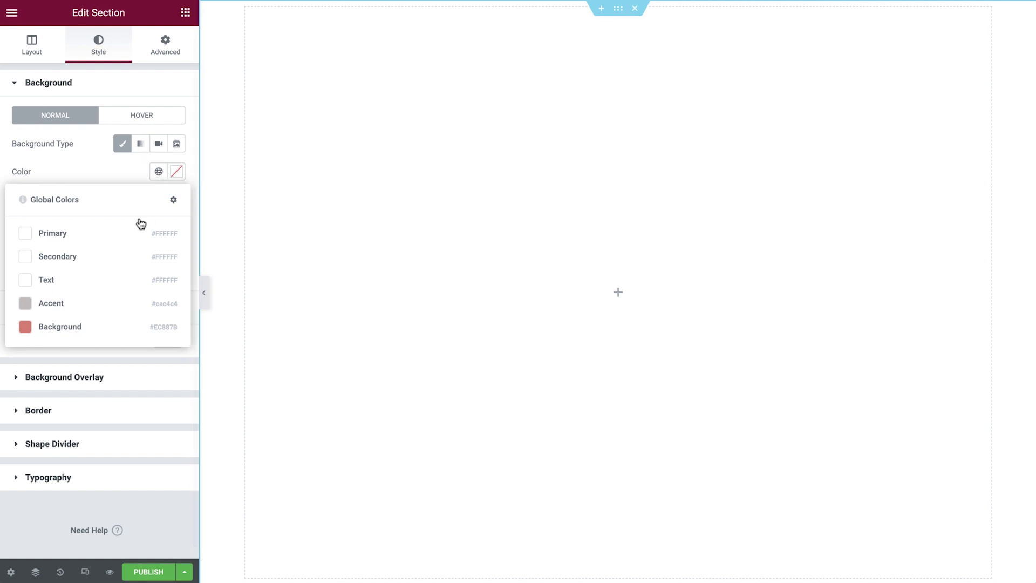
left_click(112, 328)
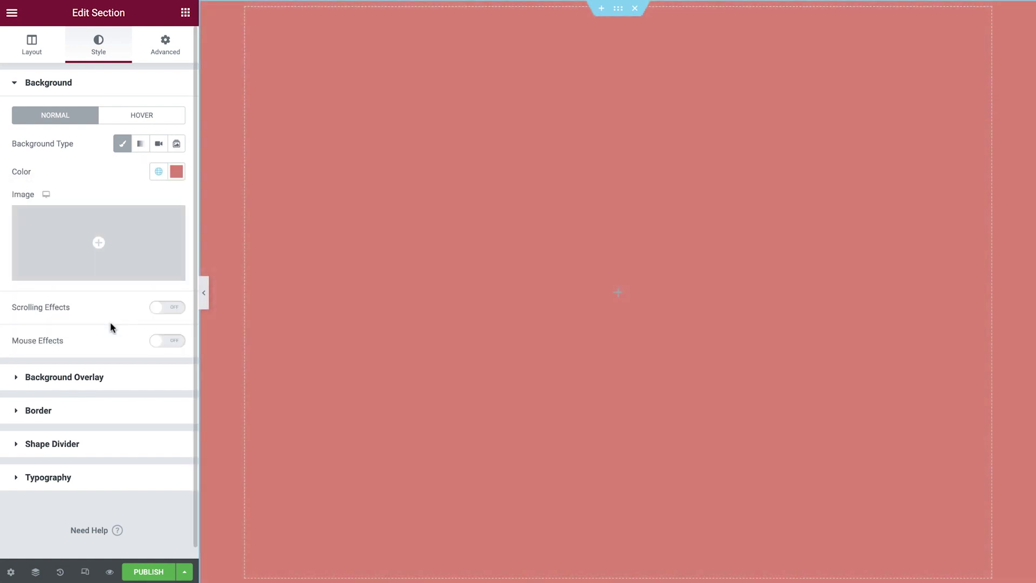
- Give the section a solid border of width 4 in the white Primary global colour
left_click(102, 410)
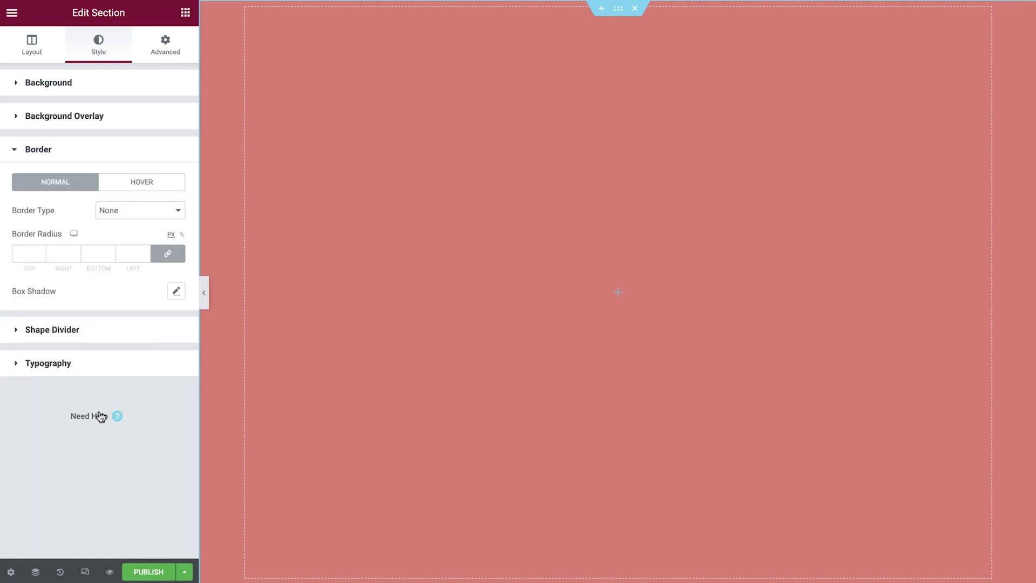
left_click(158, 210)
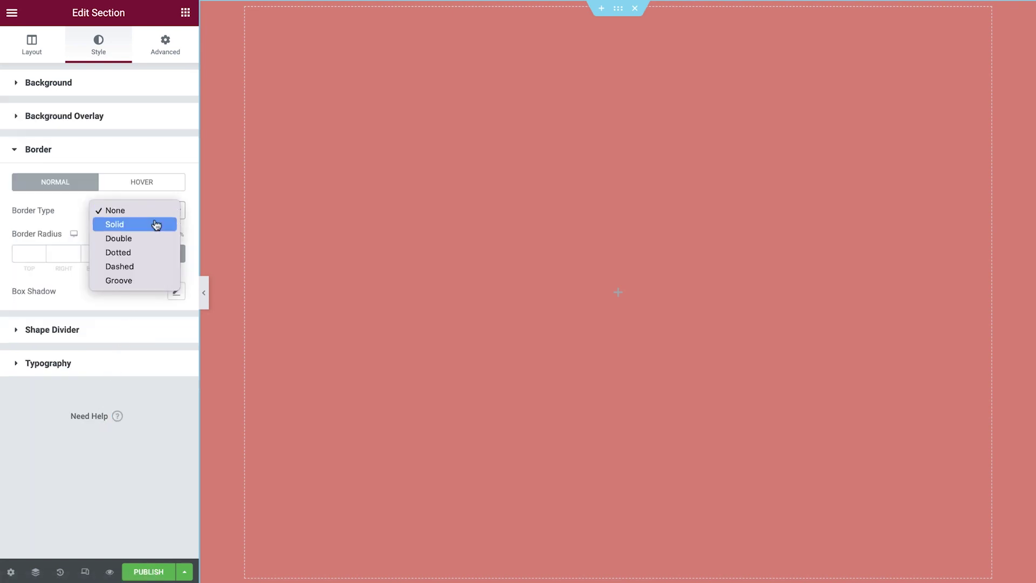
left_click(151, 225)
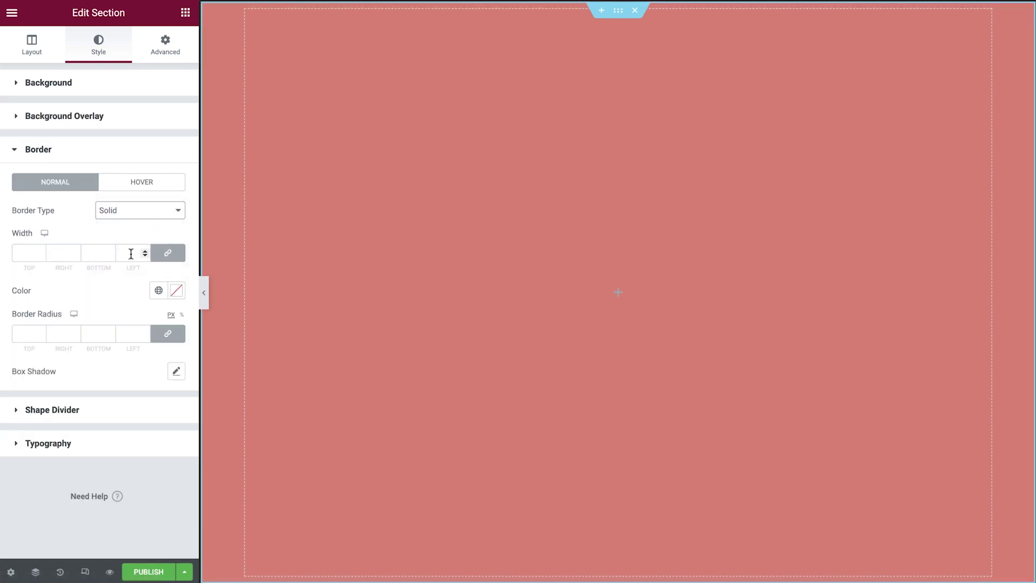
left_click(130, 254)
type("4")
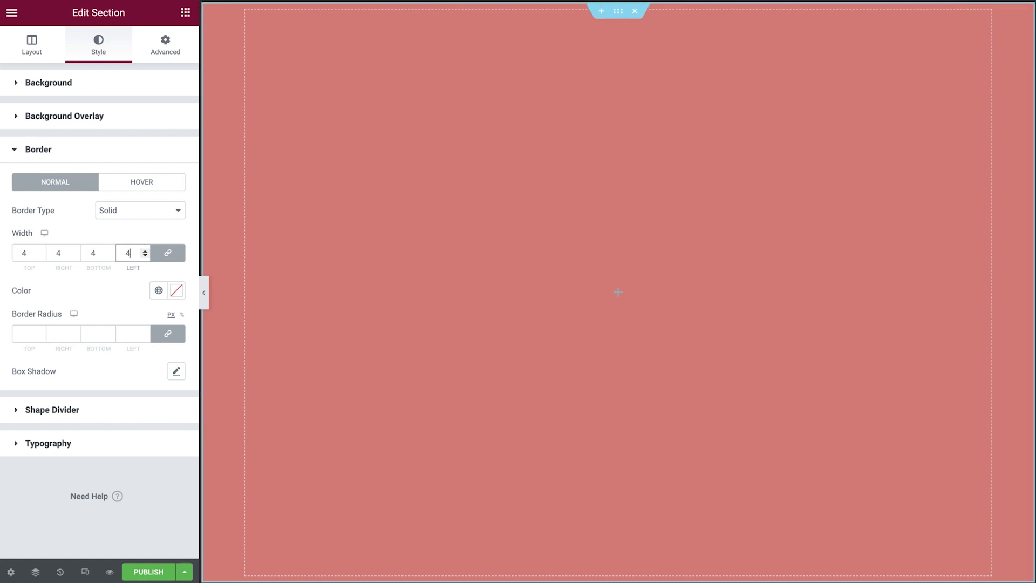
left_click(158, 292)
left_click(120, 351)
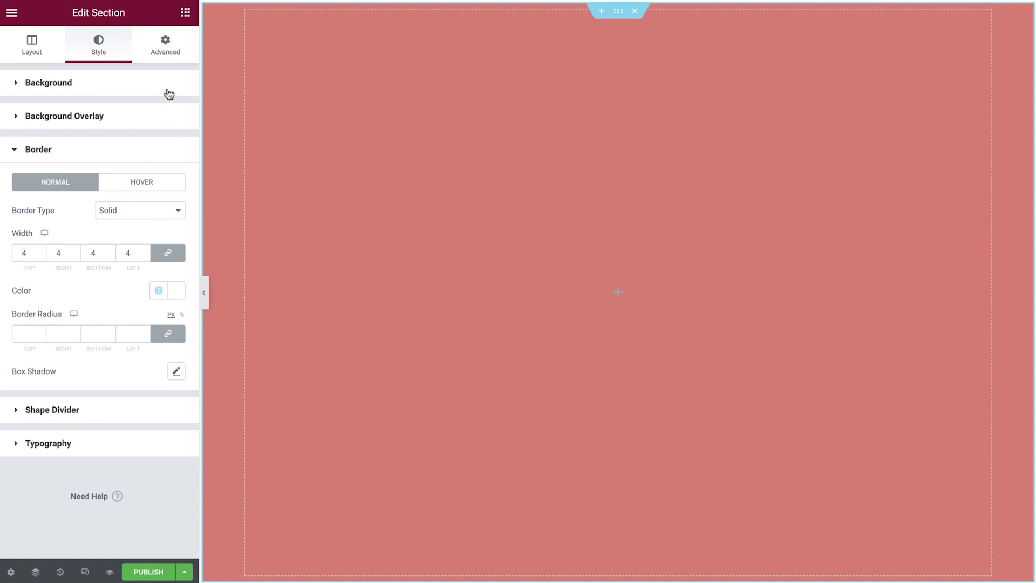
- Write the section's Custom CSS as selector{ width: 100px; position: fixed; }
left_click(169, 56)
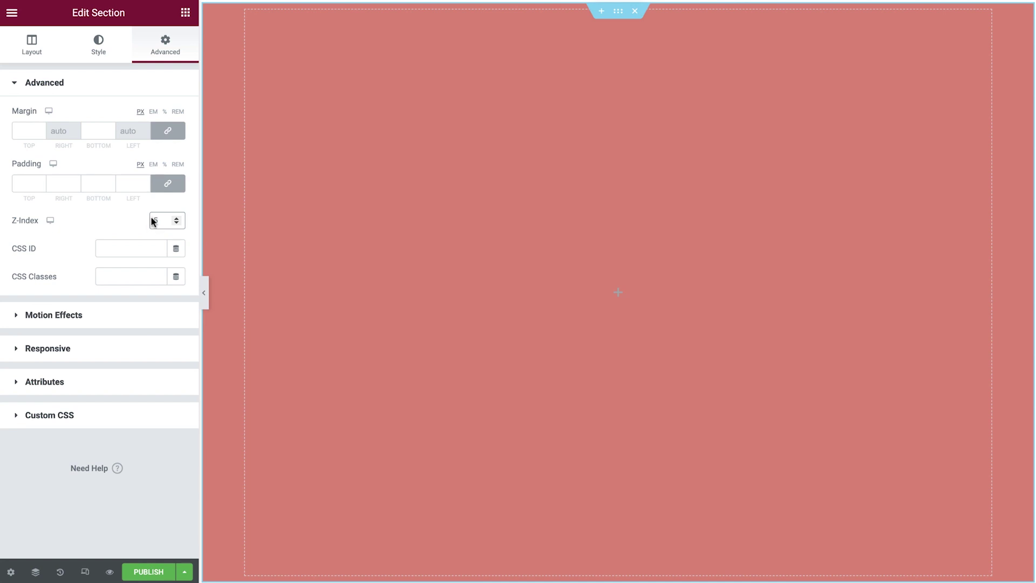
left_click(110, 421)
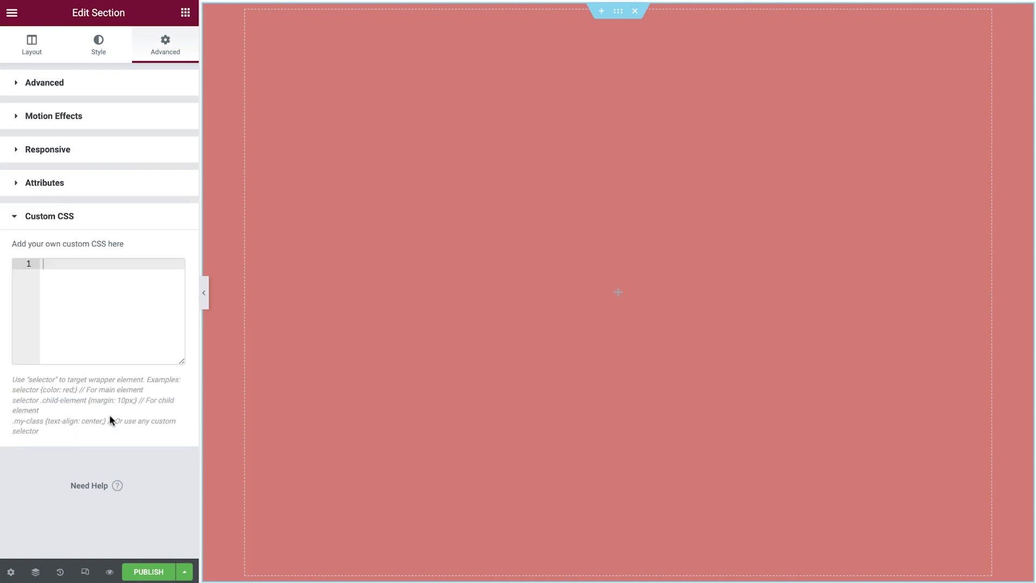
type("selector{")
key("Return")
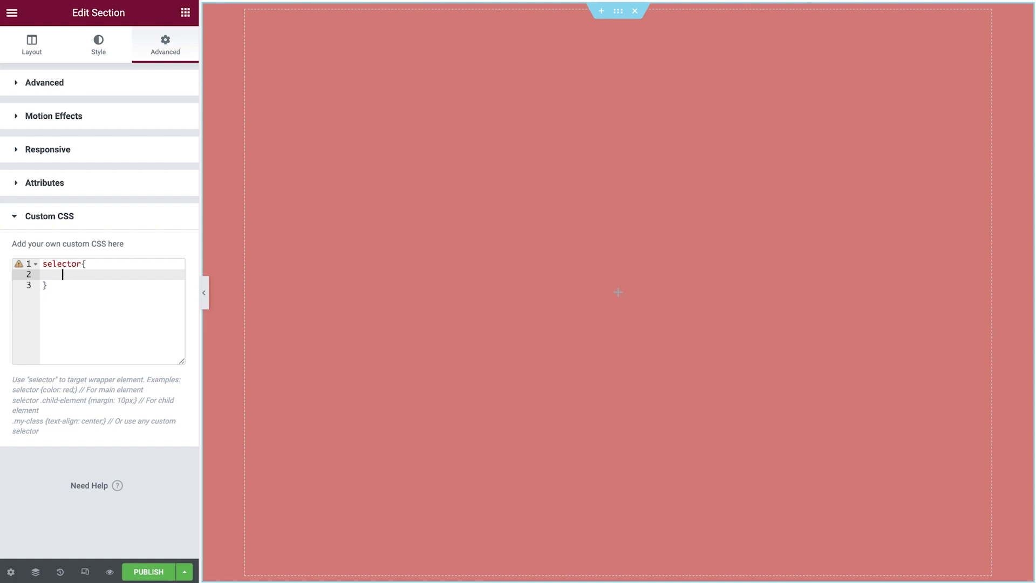
type("wid")
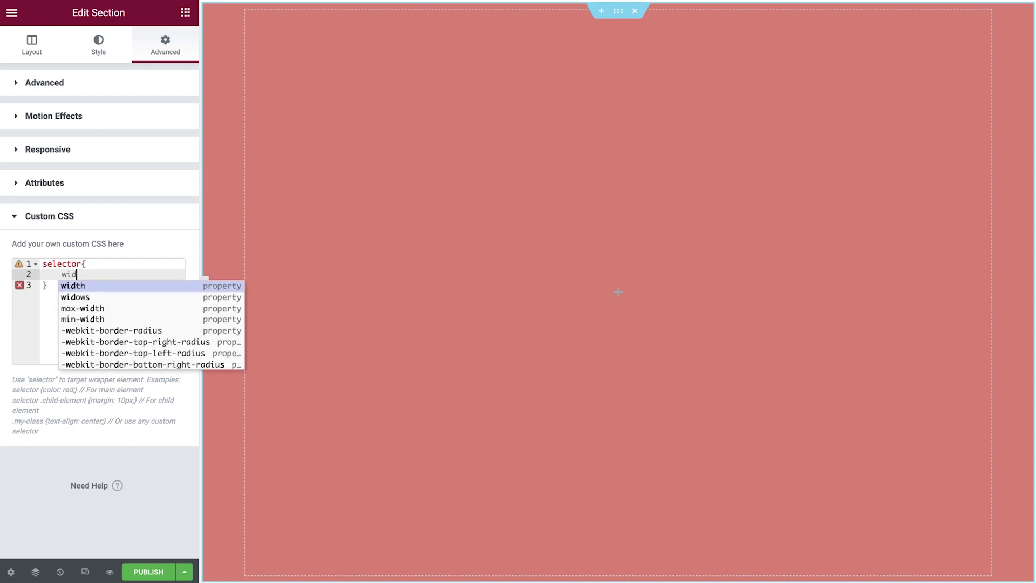
key("Return")
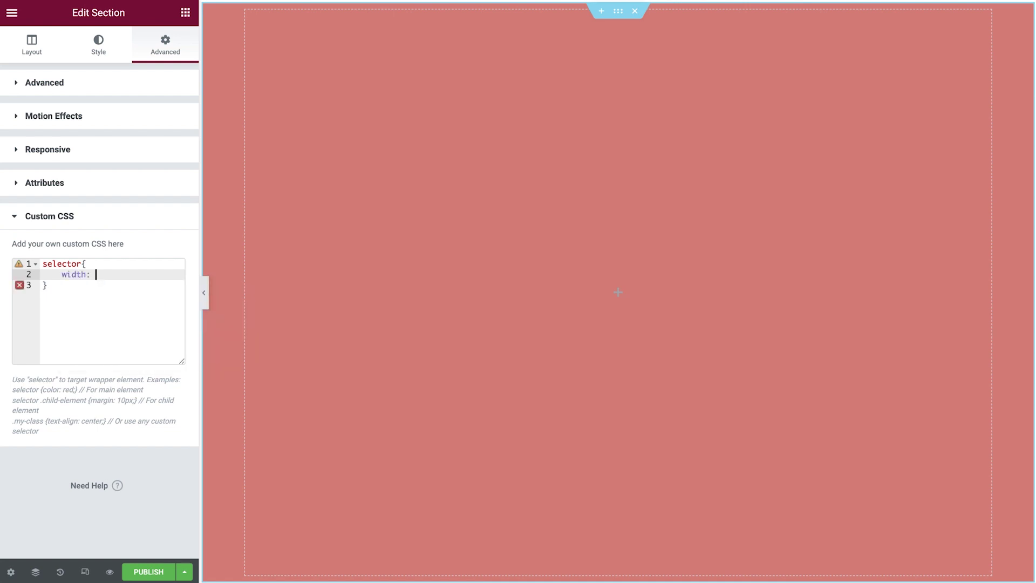
type("100px;")
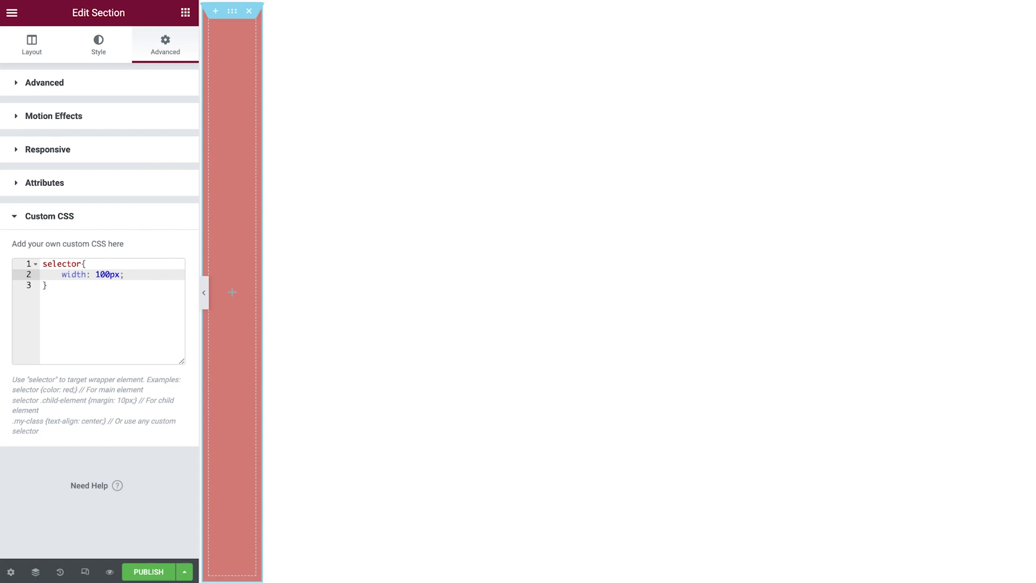
key("Return")
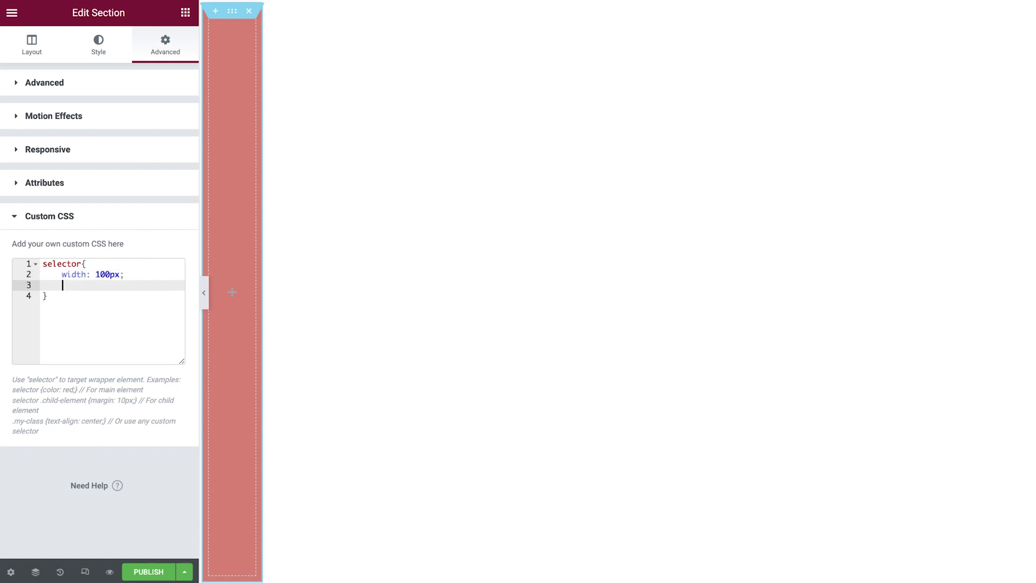
type("pos")
key("Return")
type("fixed;")
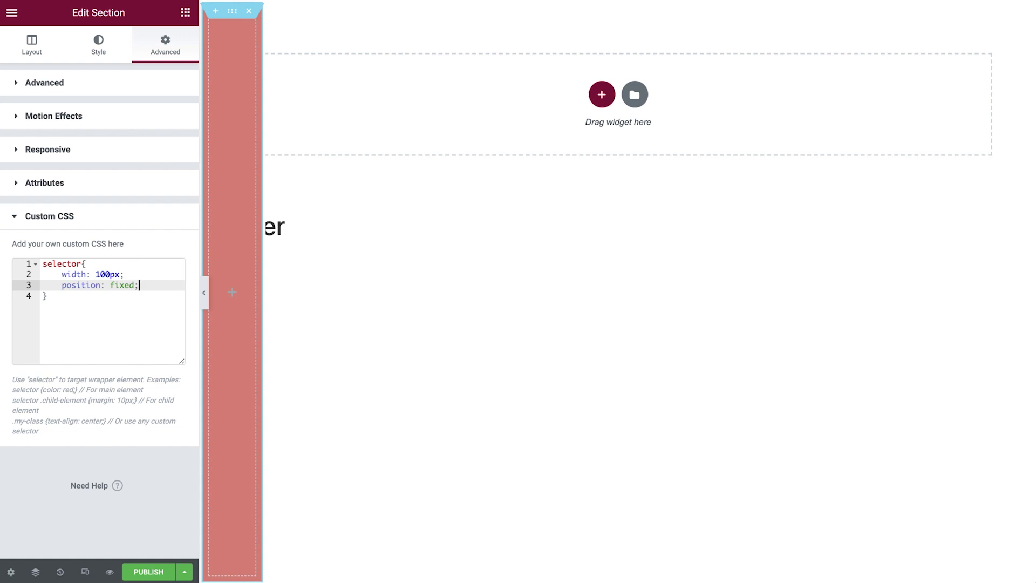
left_click(103, 306)
key("Return")
key("Return")
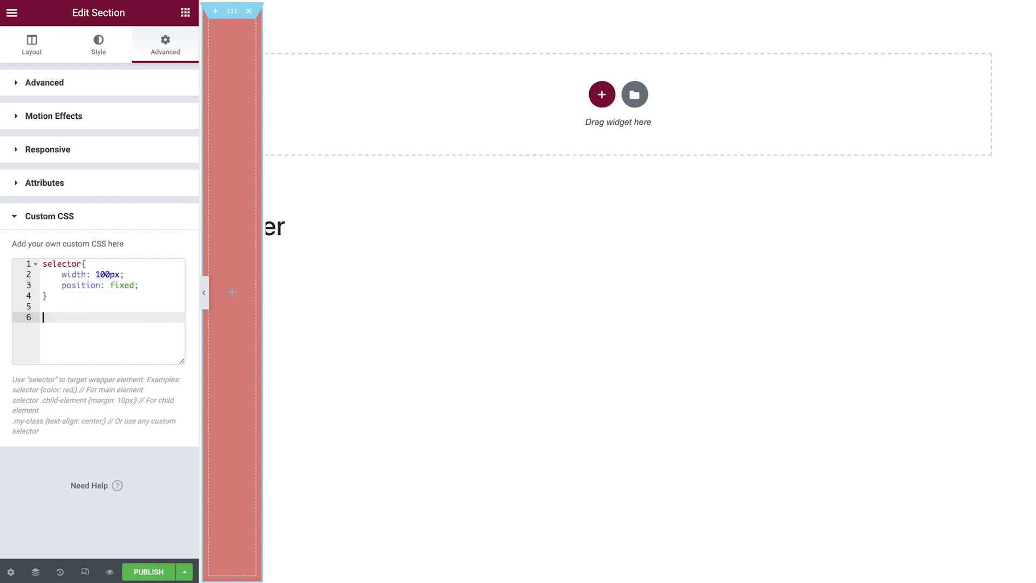
type("@")
type("media")
type(" all")
type(" and")
type(" (")
type("max-")
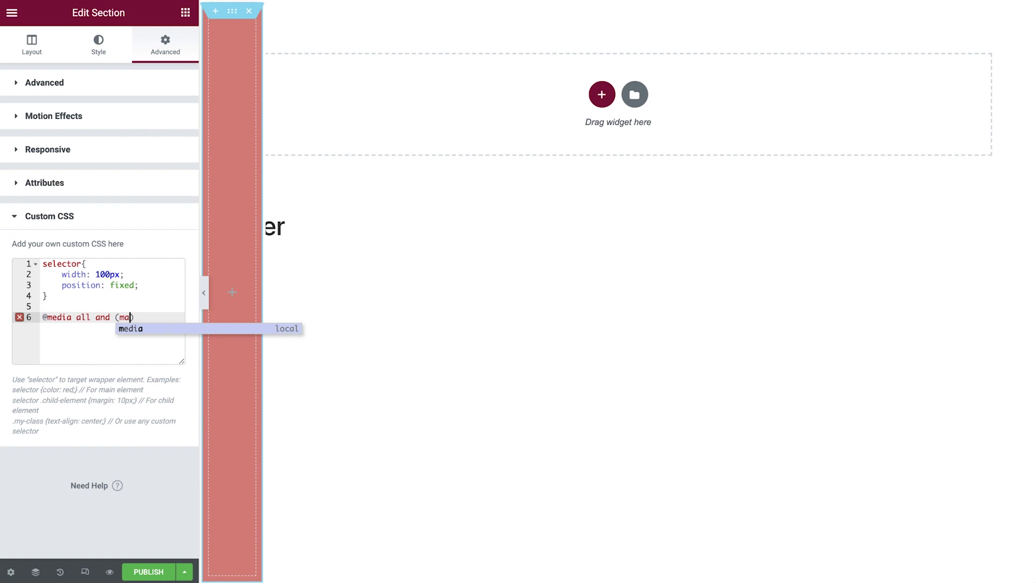
type("width: ")
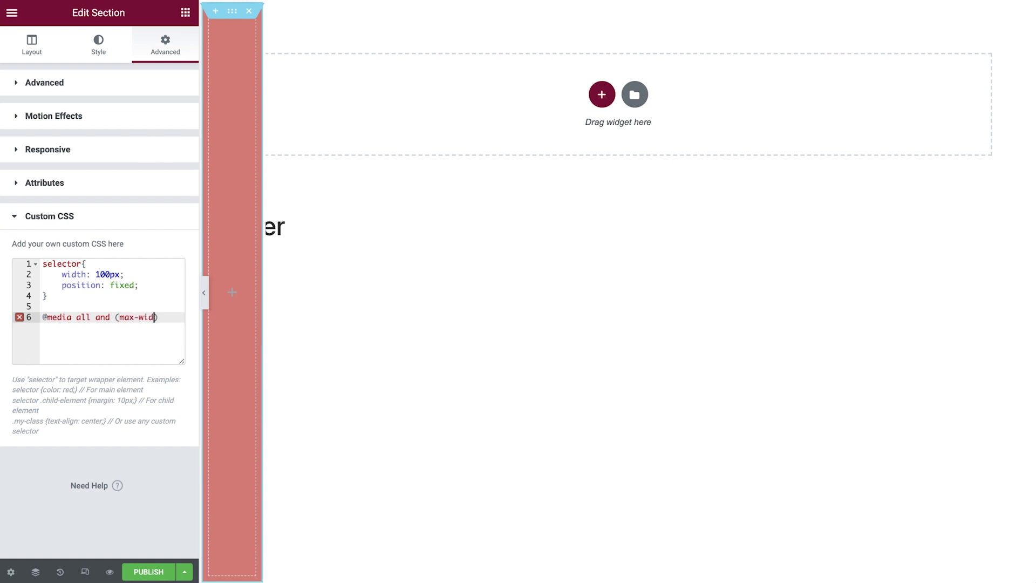
type("767px")
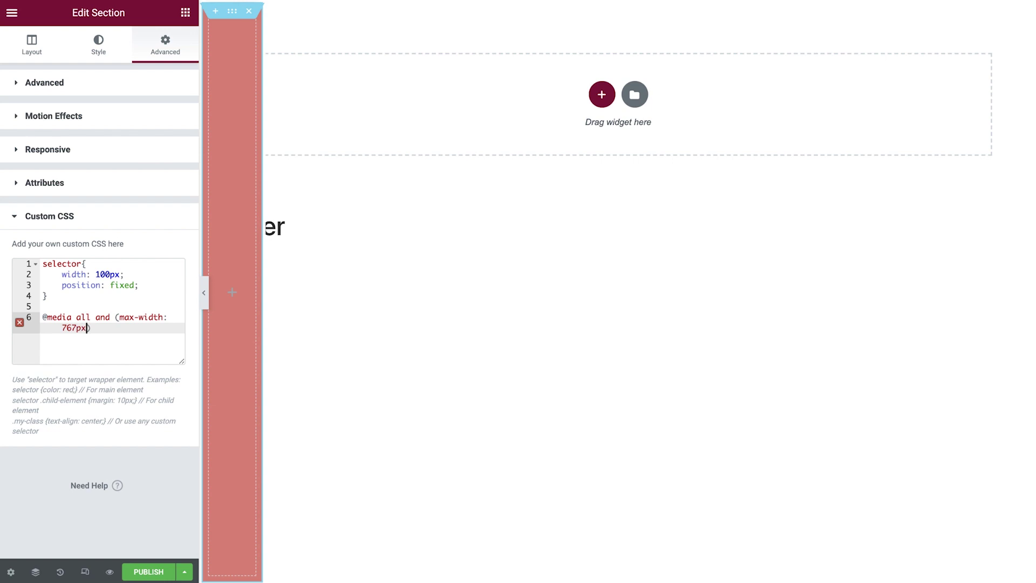
key("Right")
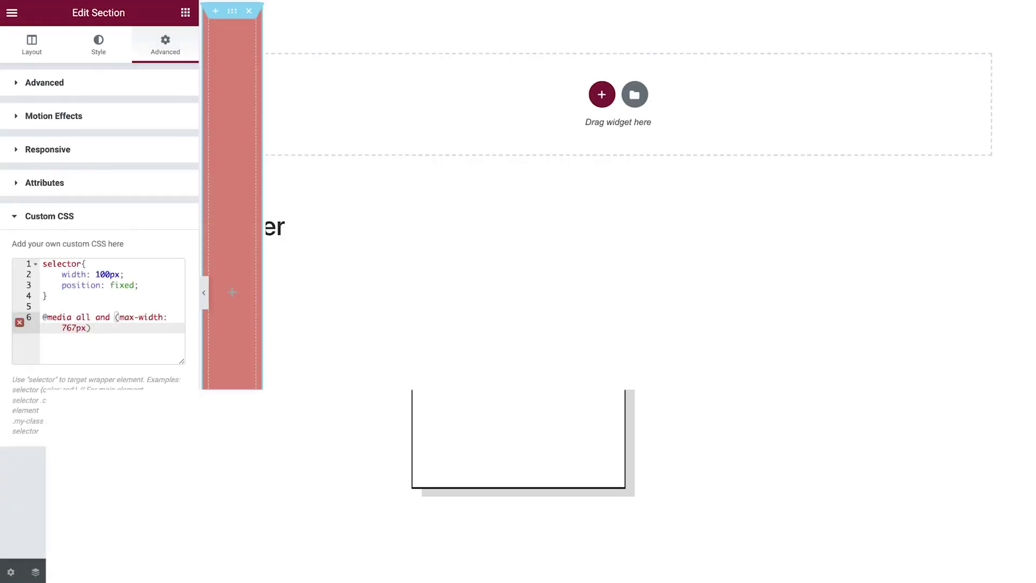
type("{")
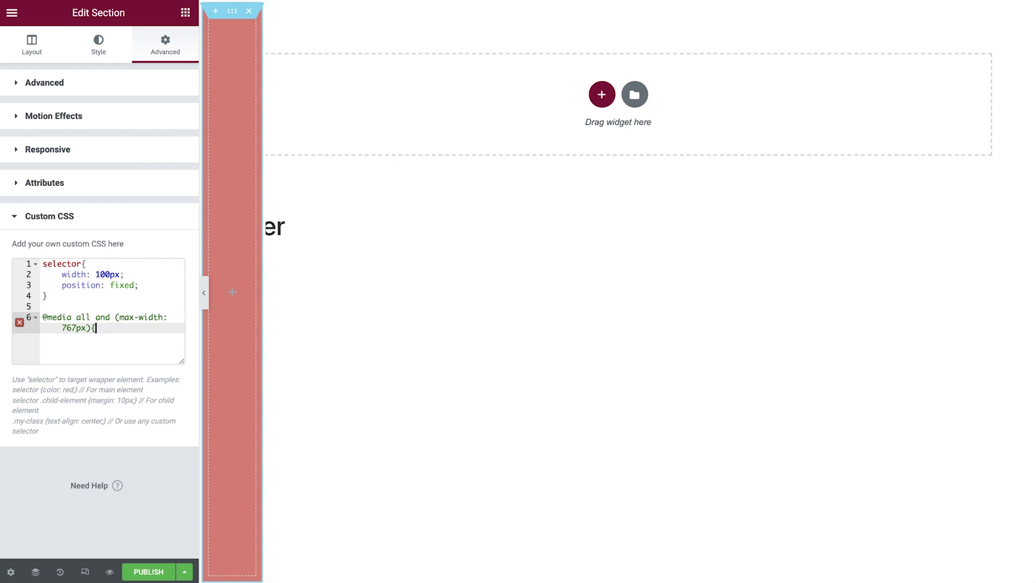
key("Return")
type("selector{")
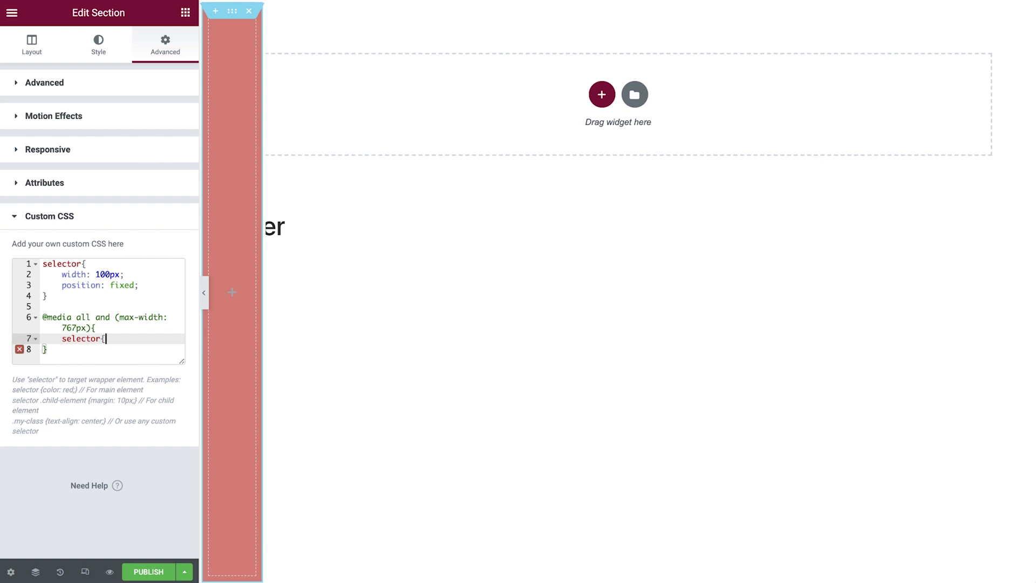
key("Return")
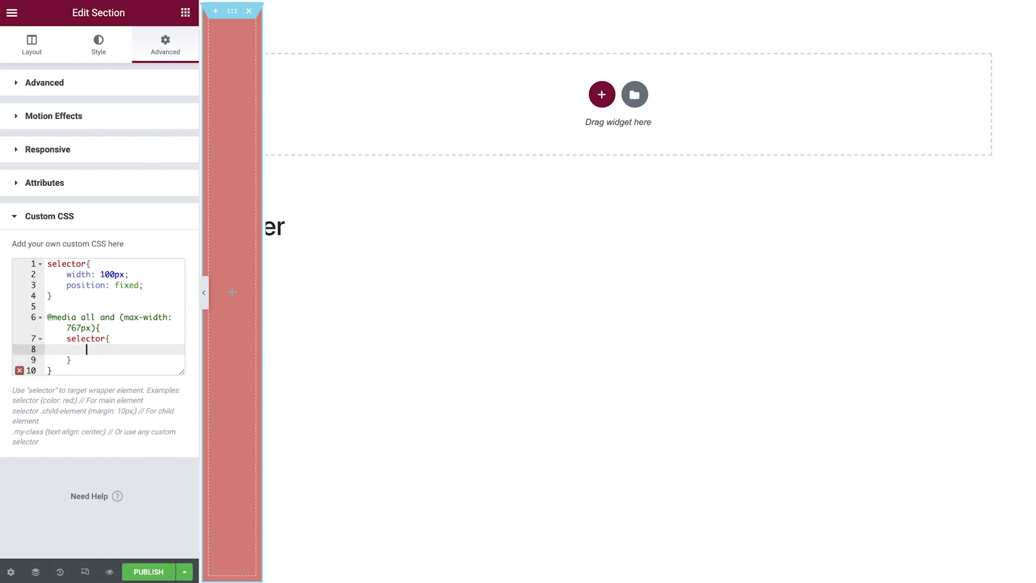
type("width:100%;")
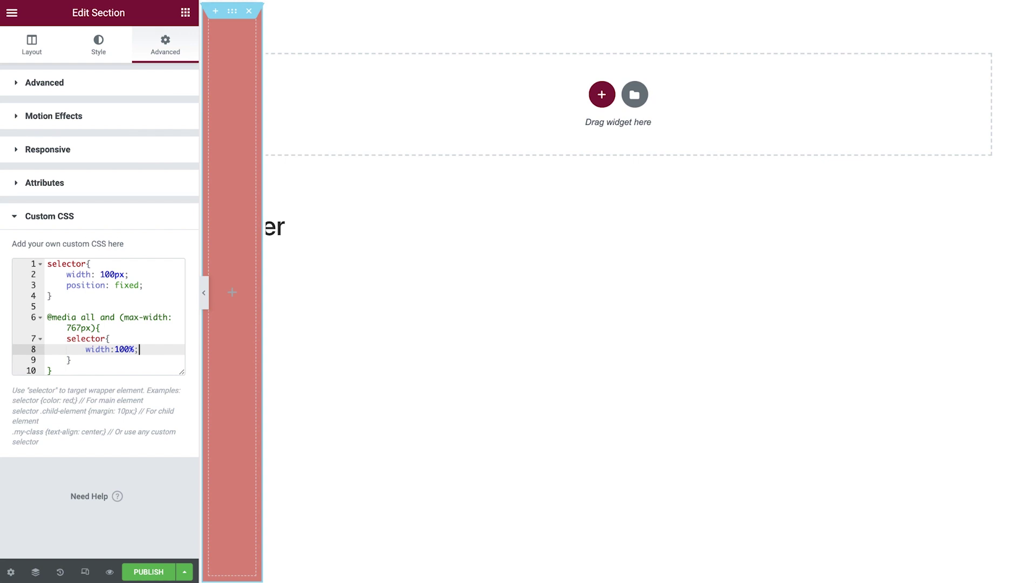
key("Return")
type("hei")
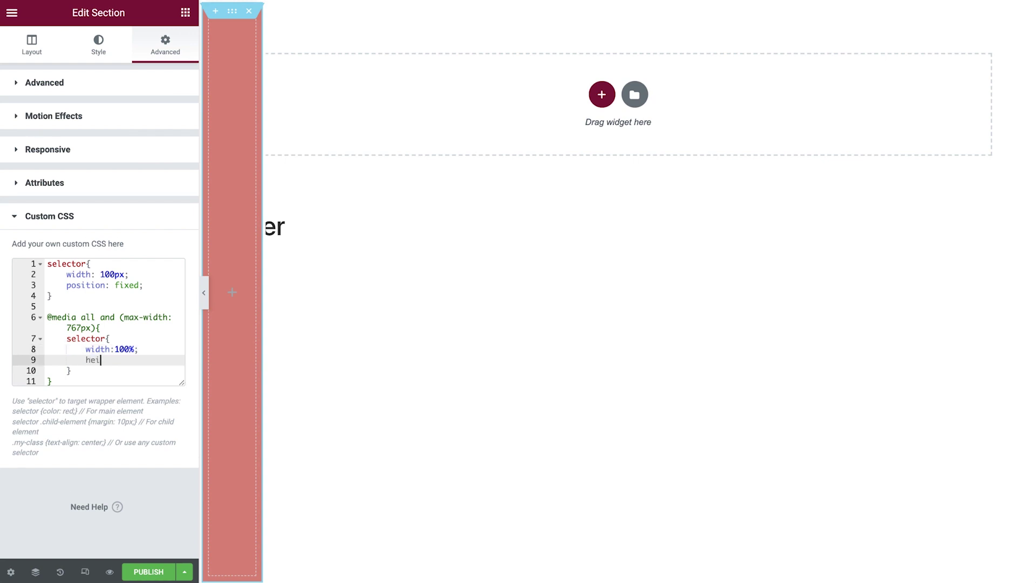
type("ght:100px;")
- Place the Site Logo widget at the top of the red column and the Nav Menu beneath it
left_click(187, 19)
left_click_drag(81, 144, 246, 75)
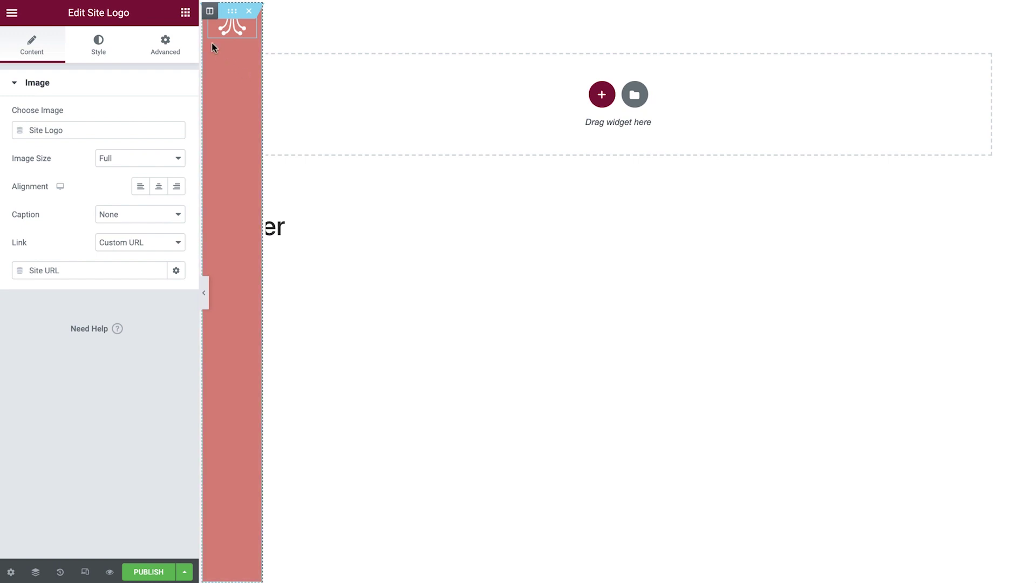
left_click(185, 12)
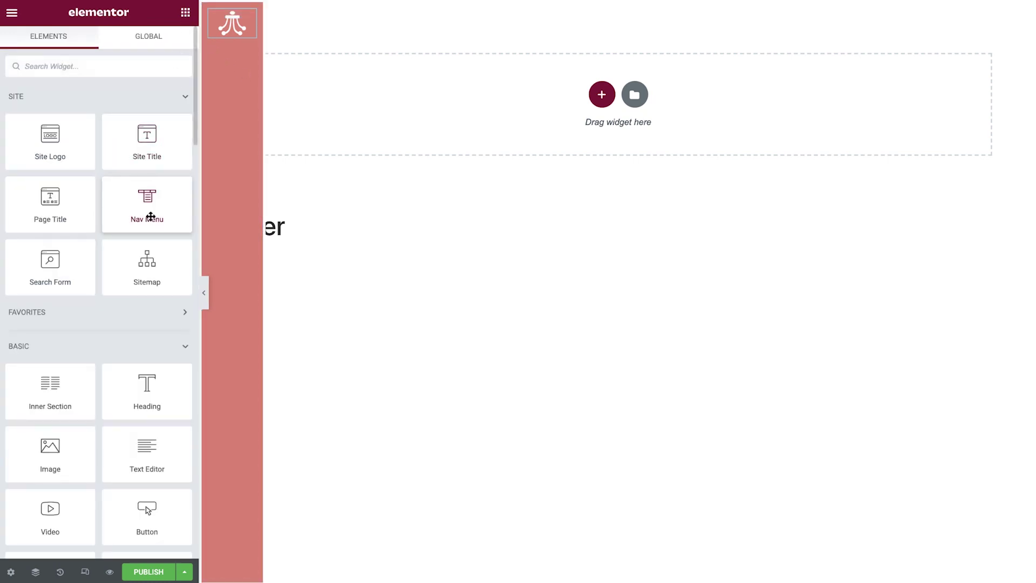
left_click_drag(150, 216, 238, 34)
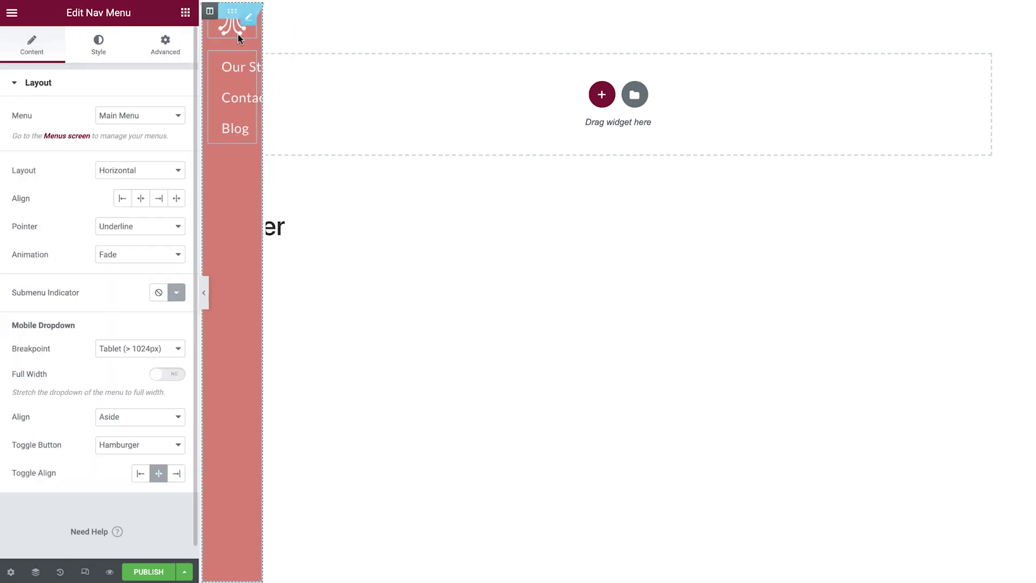
- Set the nav menu's Pointer to None and its dropdown Breakpoint to Mobile (> 767px)
left_click(178, 228)
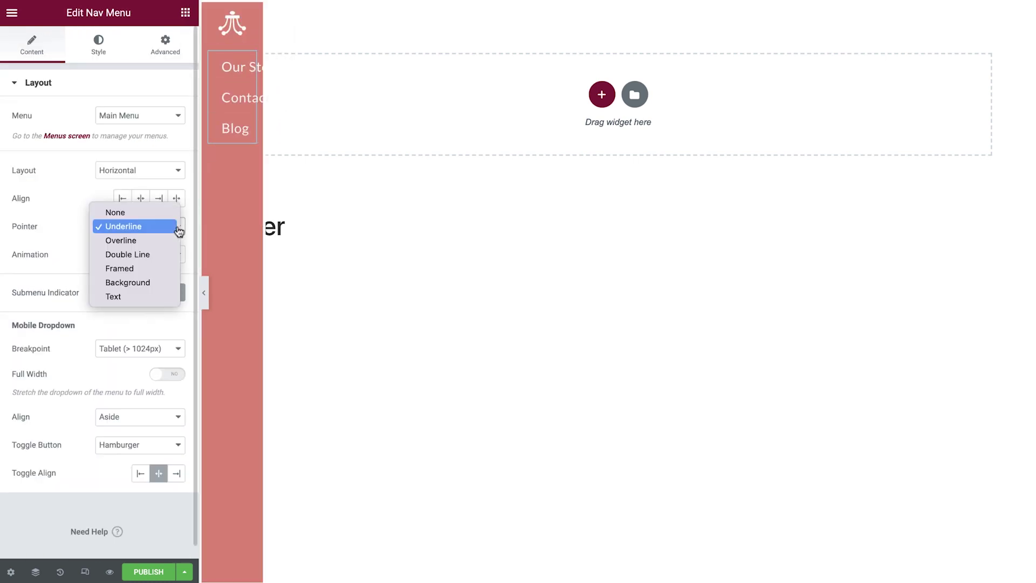
left_click(161, 213)
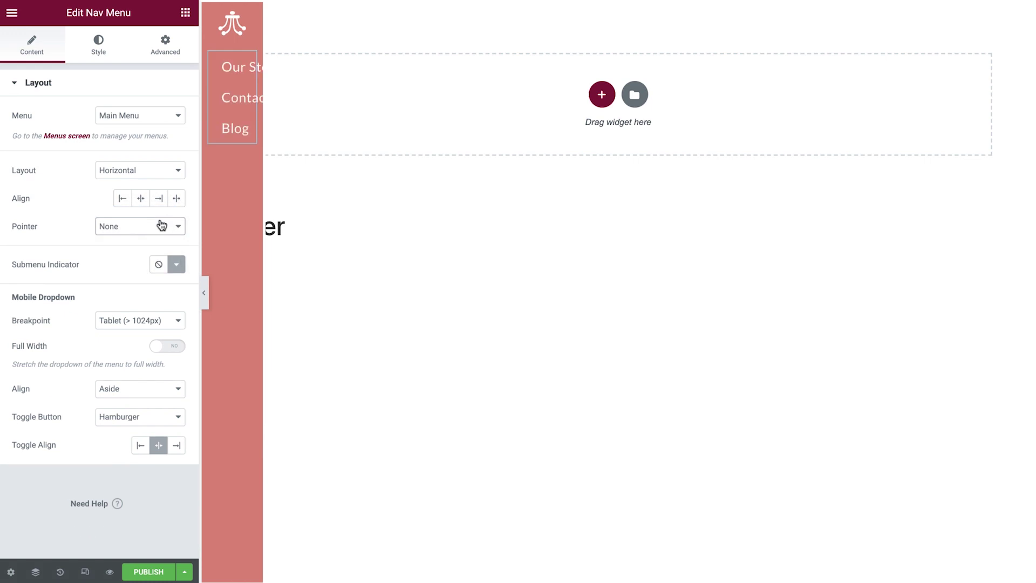
left_click(167, 321)
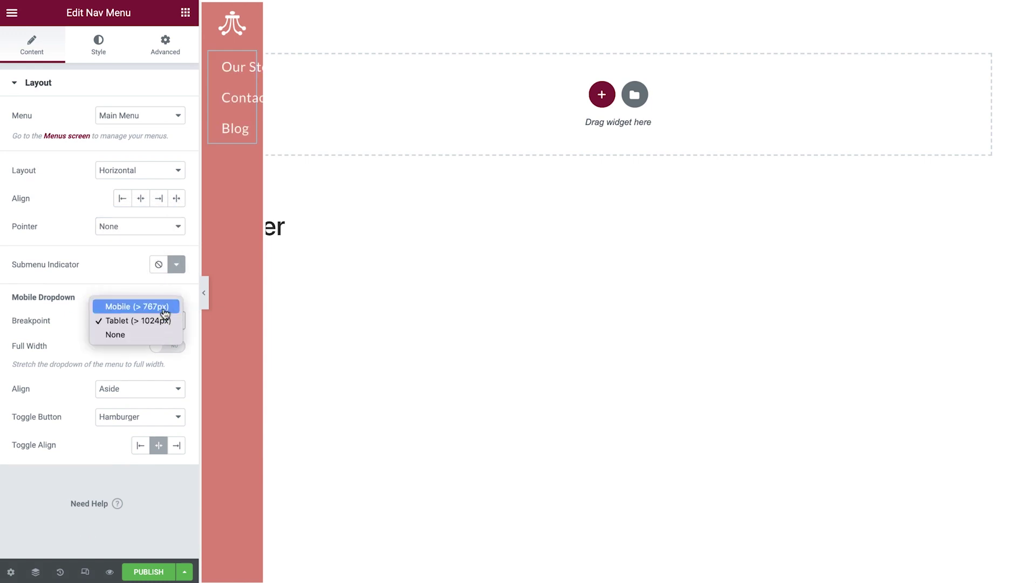
left_click(165, 309)
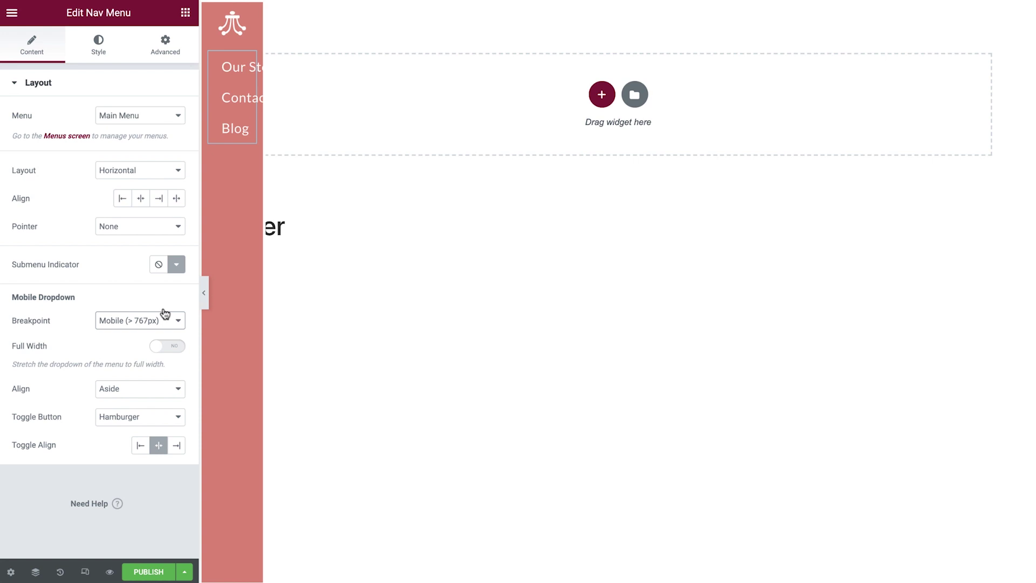
- Paste a min-width 767px media query with writing-mode: vertical-rl and transform: scale(-1) into the nav menu's Custom CSS
left_click(161, 54)
scroll(128, 372, "down", 3)
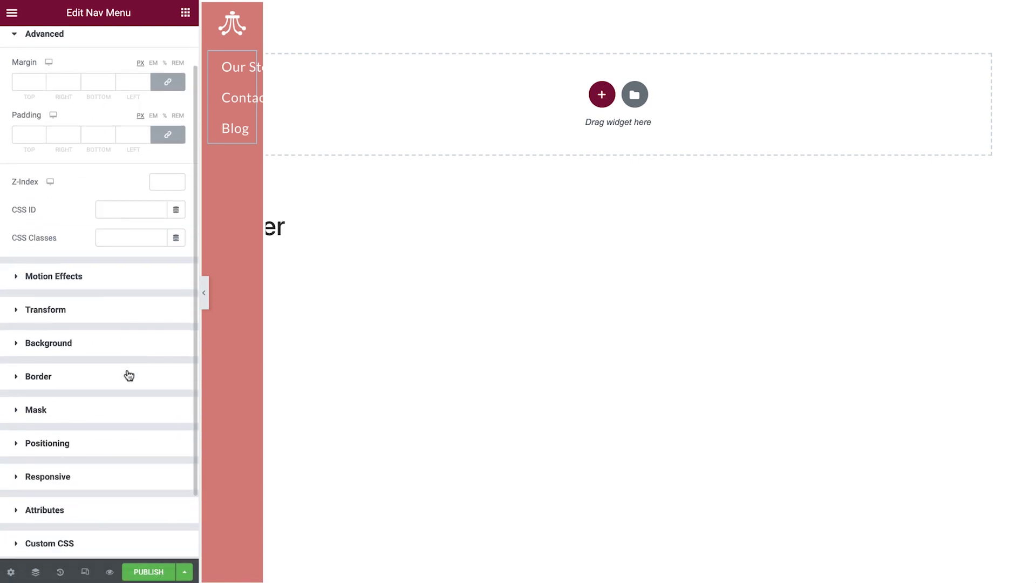
left_click(99, 468)
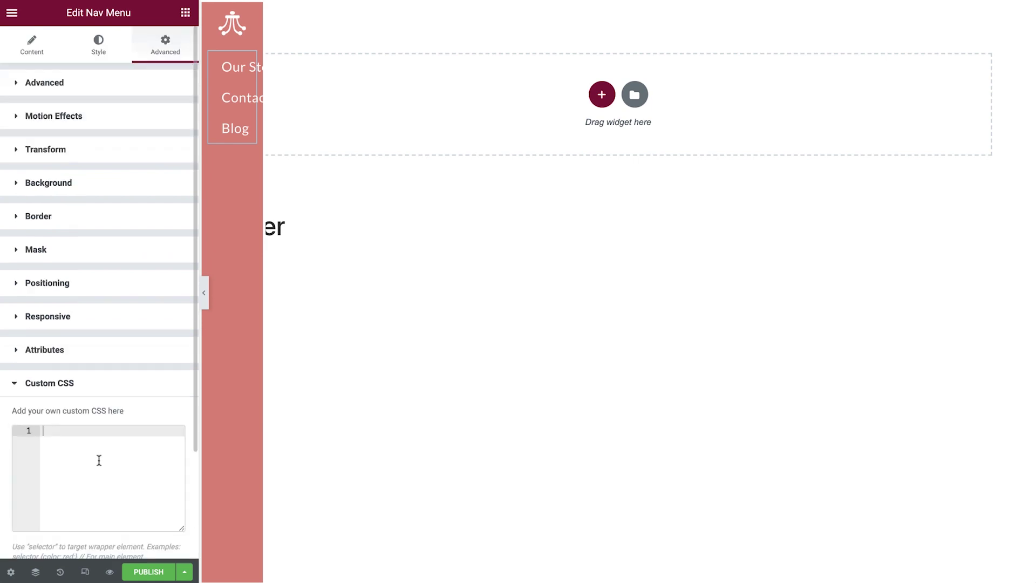
type("@media all and (min-width:767px){     selector{     writing-mode: vertical-rl;     transform: scale(-1);     } }")
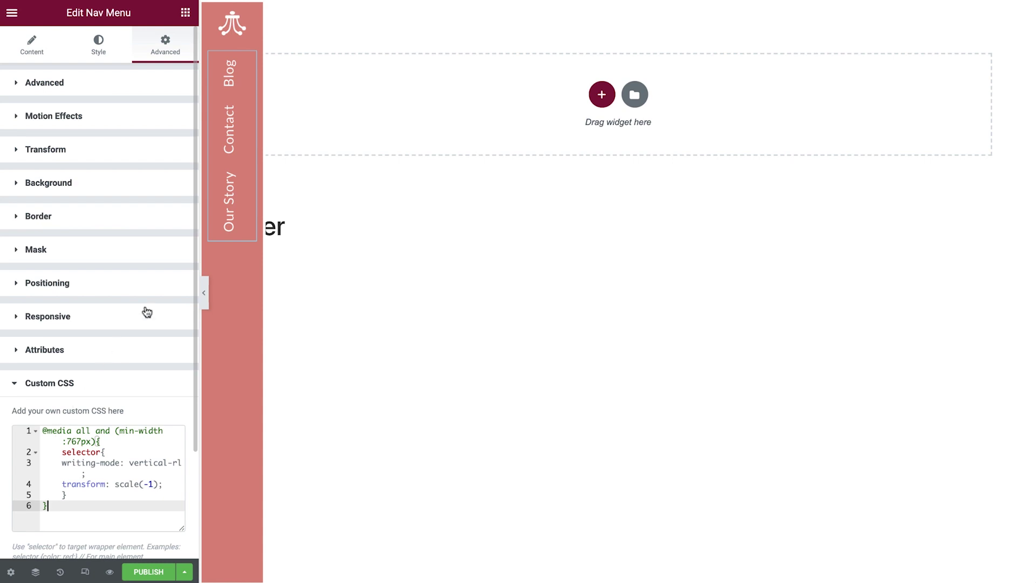
- Set the column's vertical and horizontal alignment to Space Between
mouse_move(213, 143)
left_click(211, 16)
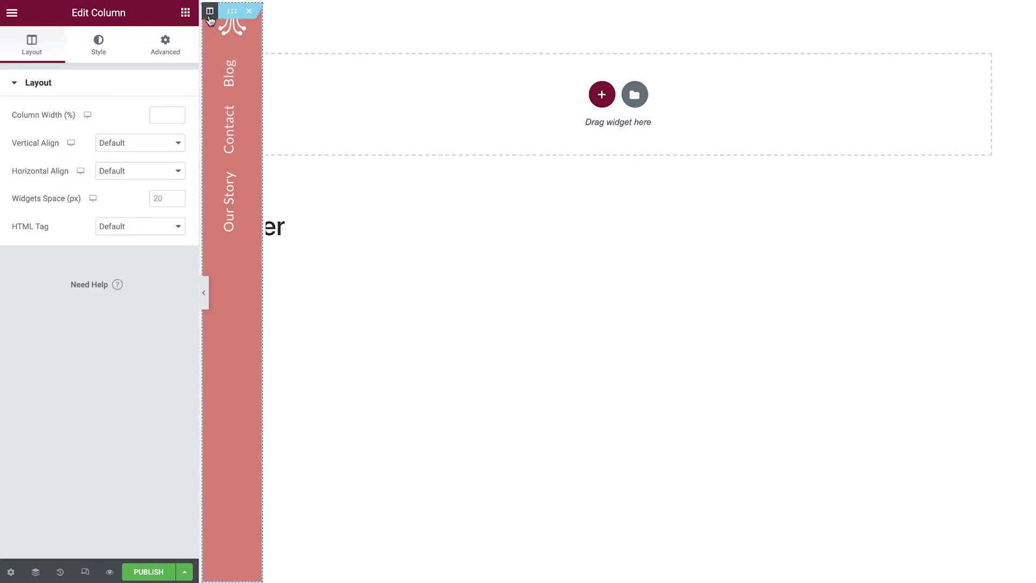
left_click(161, 144)
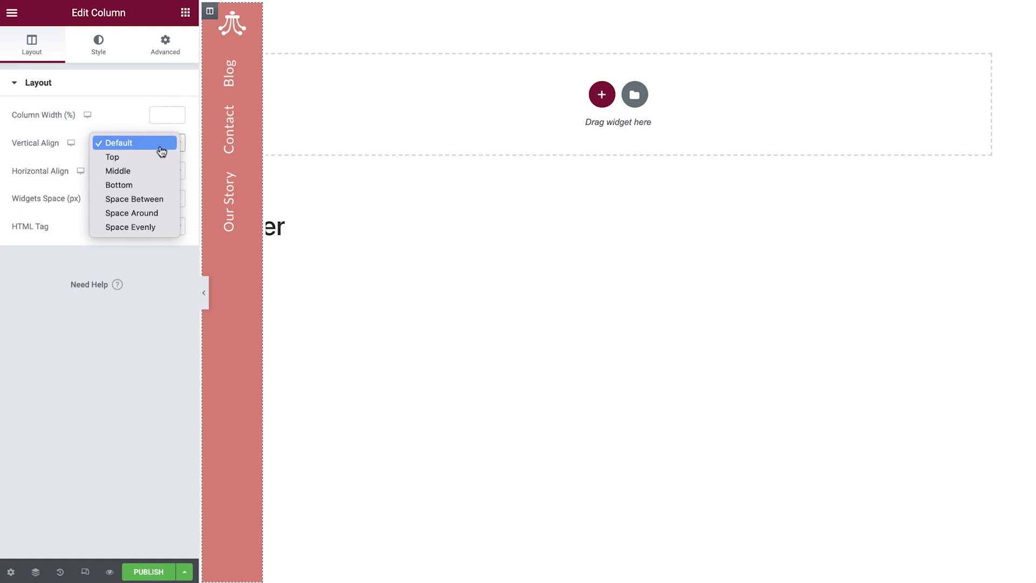
left_click(143, 200)
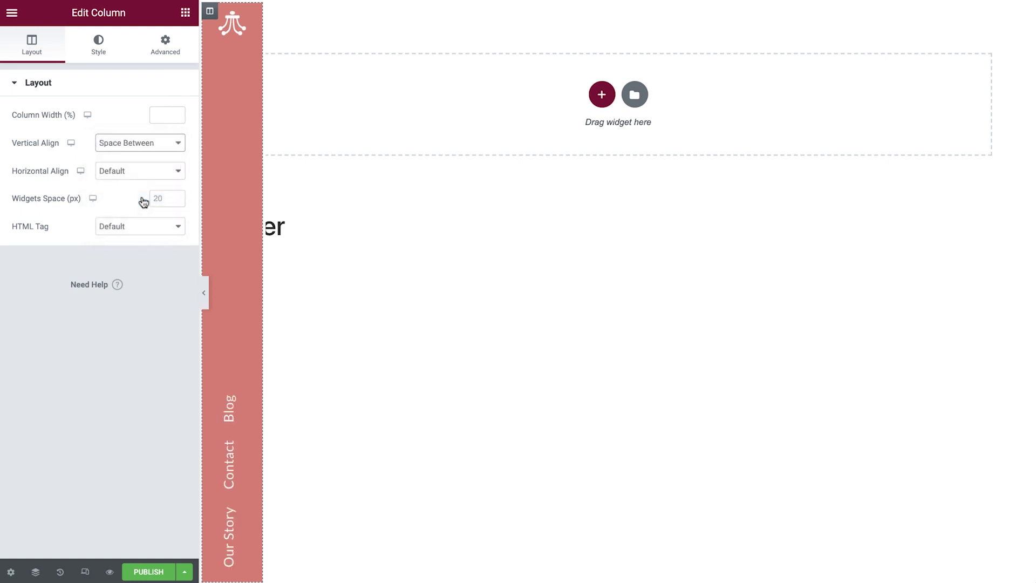
left_click(162, 171)
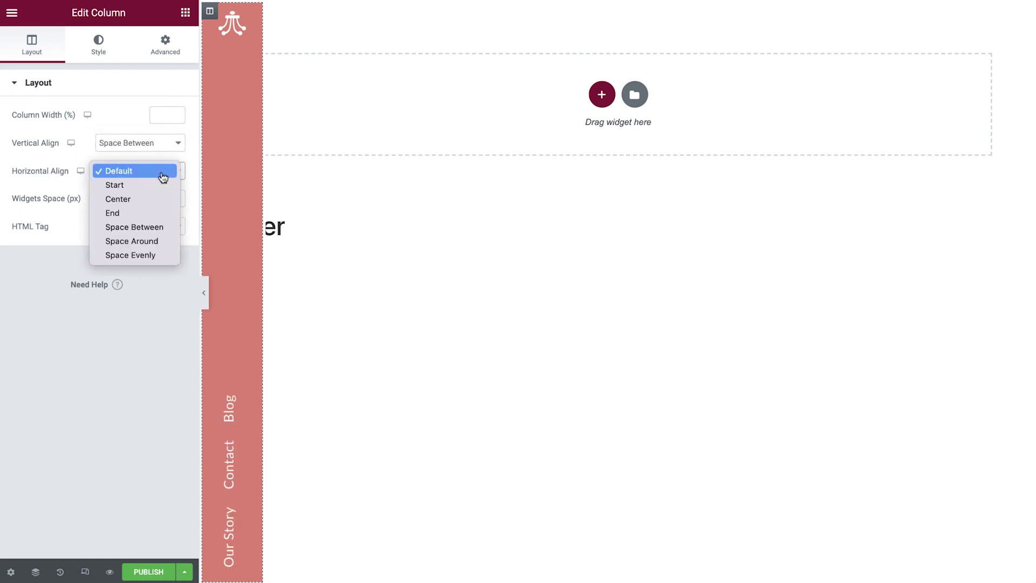
left_click(142, 229)
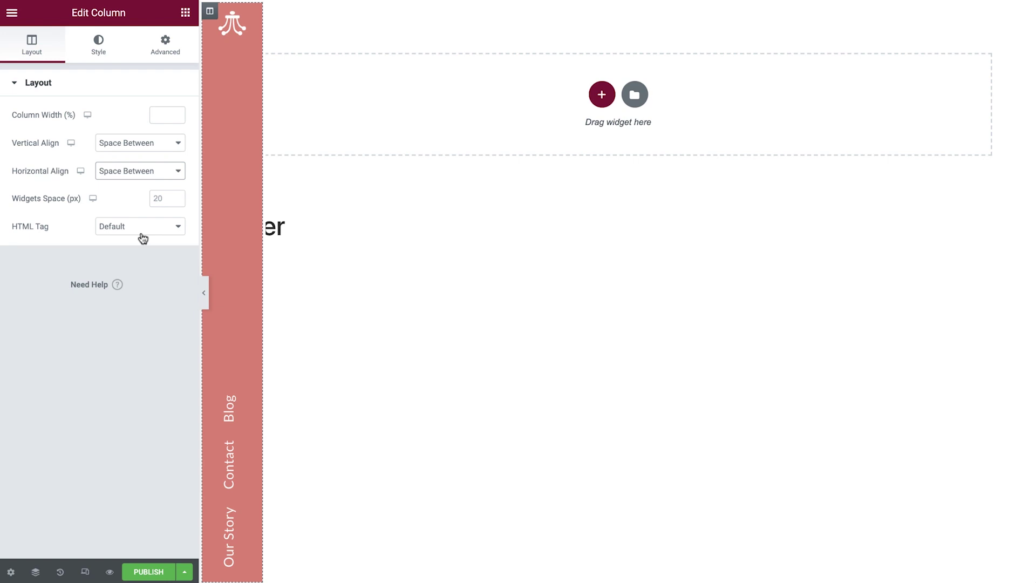
- Unlink the column padding and set it to 30, 12, 30, 12
left_click(167, 58)
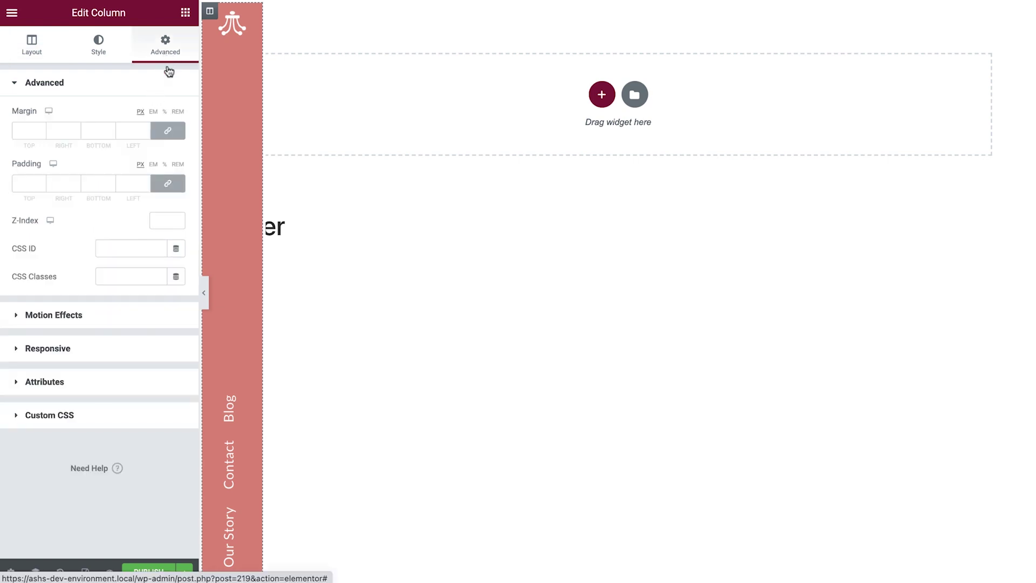
left_click(168, 183)
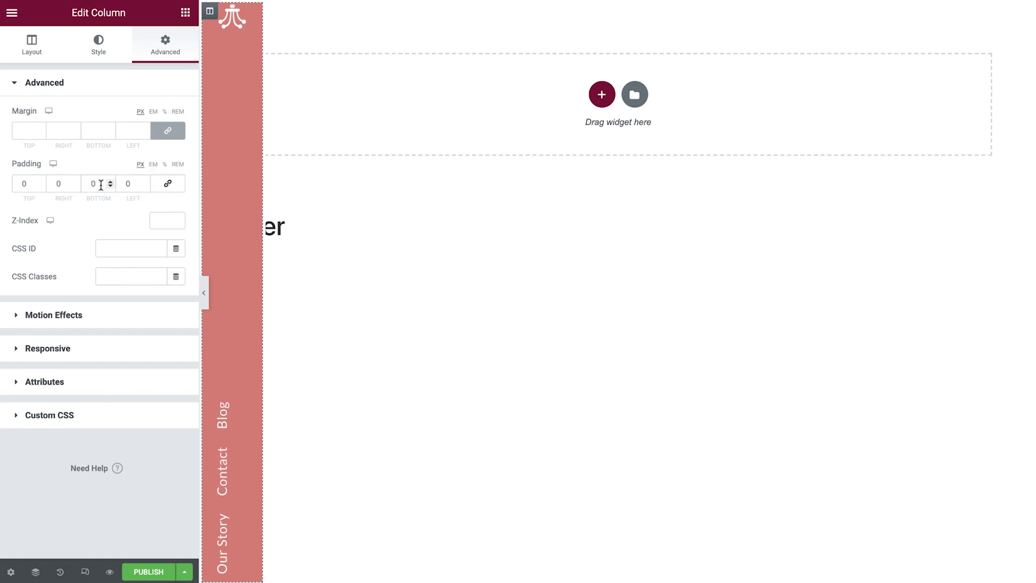
left_click(20, 184)
type("3")
key("Tab")
type("12")
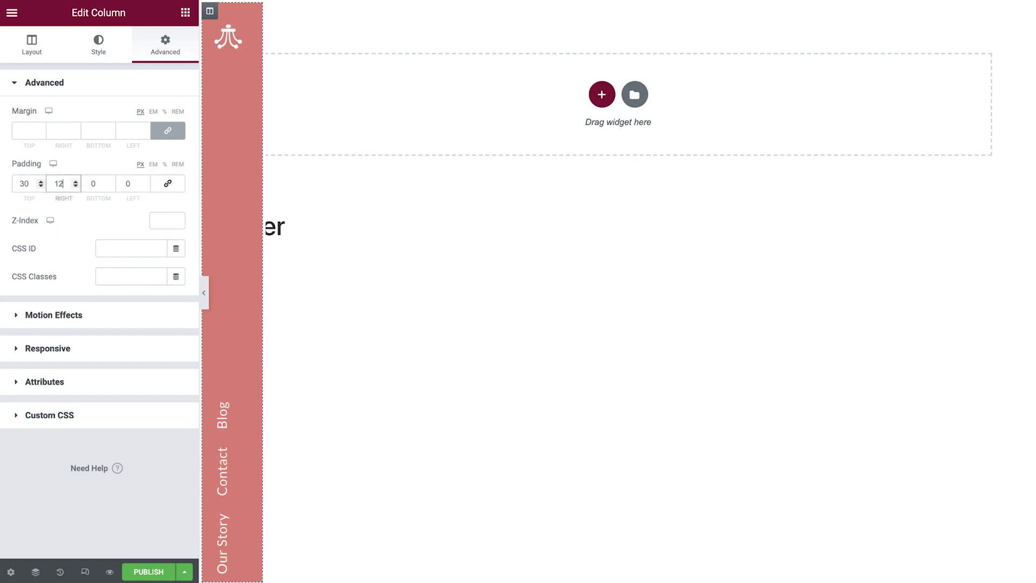
key("Tab")
type("30")
key("Tab")
type("12")
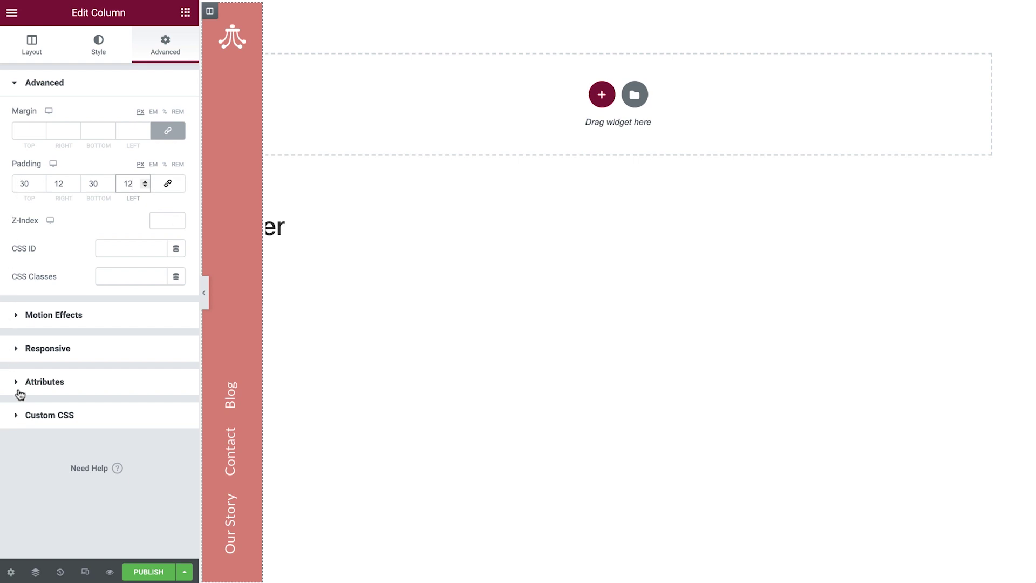
- Preview the header at tablet width, then at 360px mobile width as a pink top bar
left_click(84, 574)
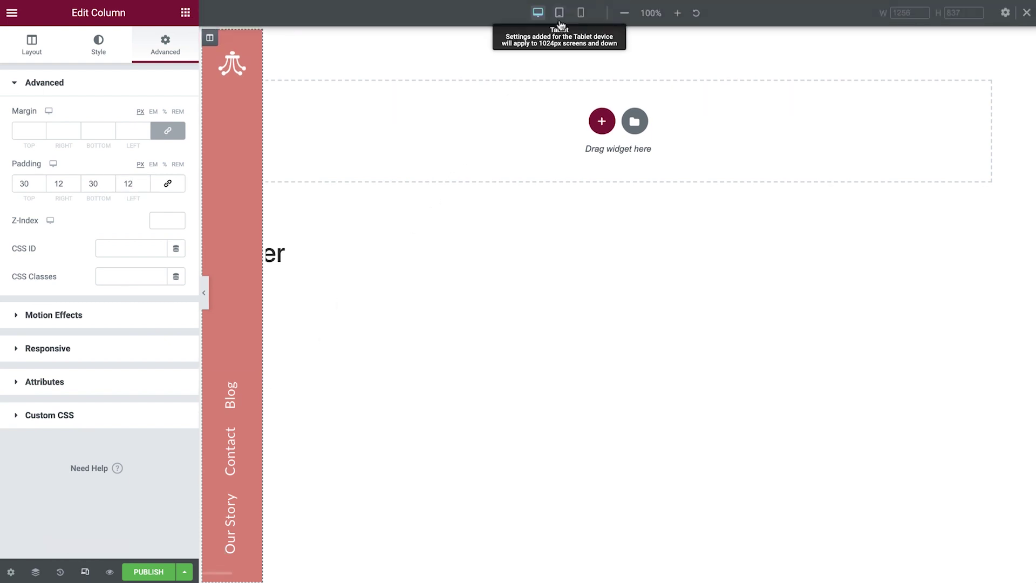
left_click(563, 19)
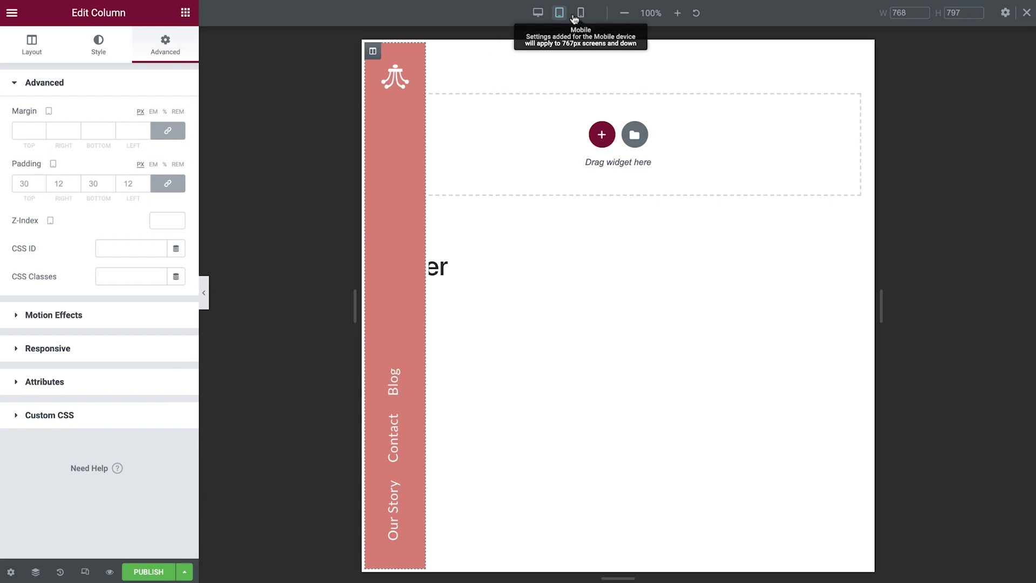
left_click(582, 16)
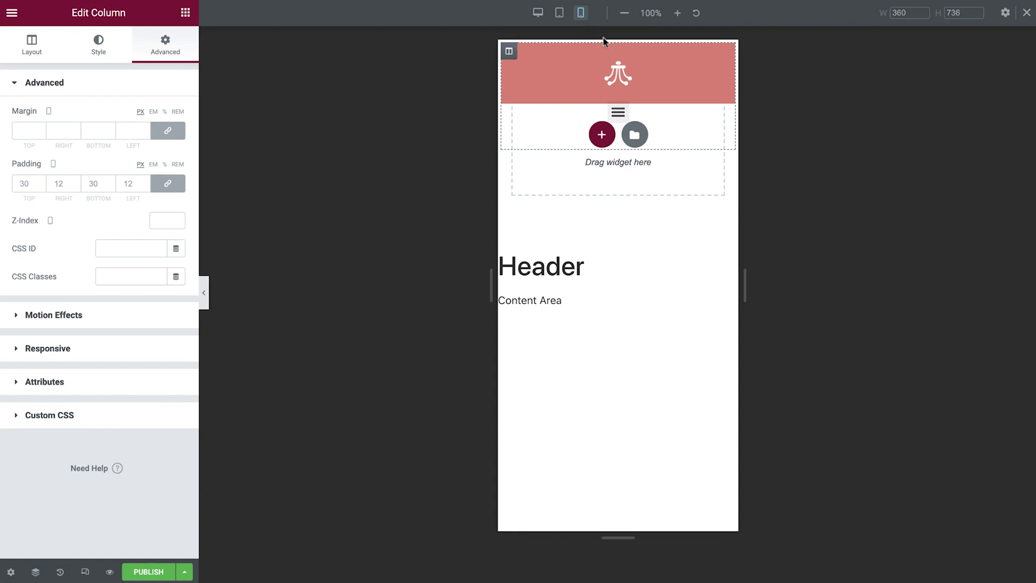
- Set the Site Logo's positioning width to Inline (auto) on mobile
left_click(620, 72)
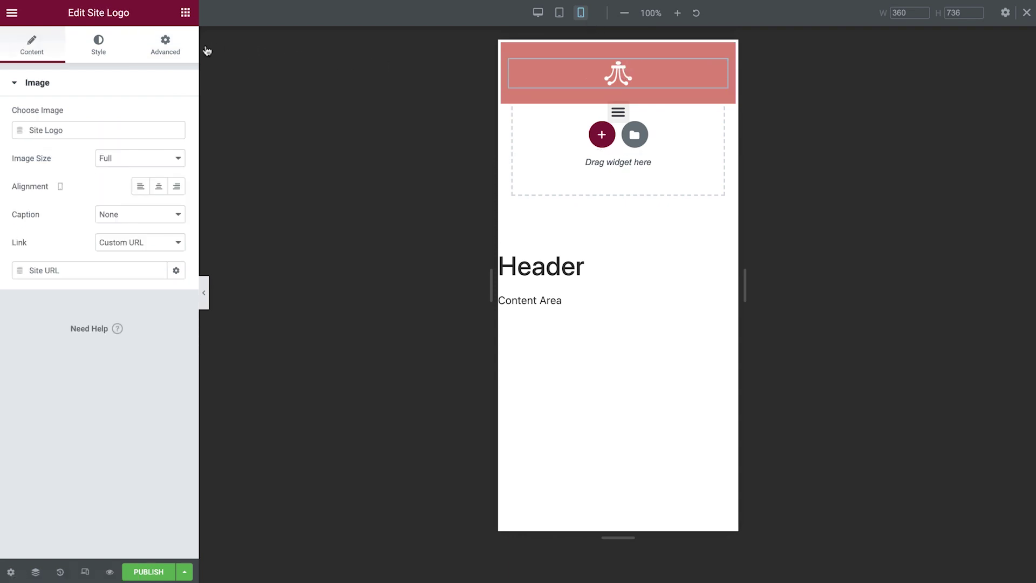
left_click(184, 48)
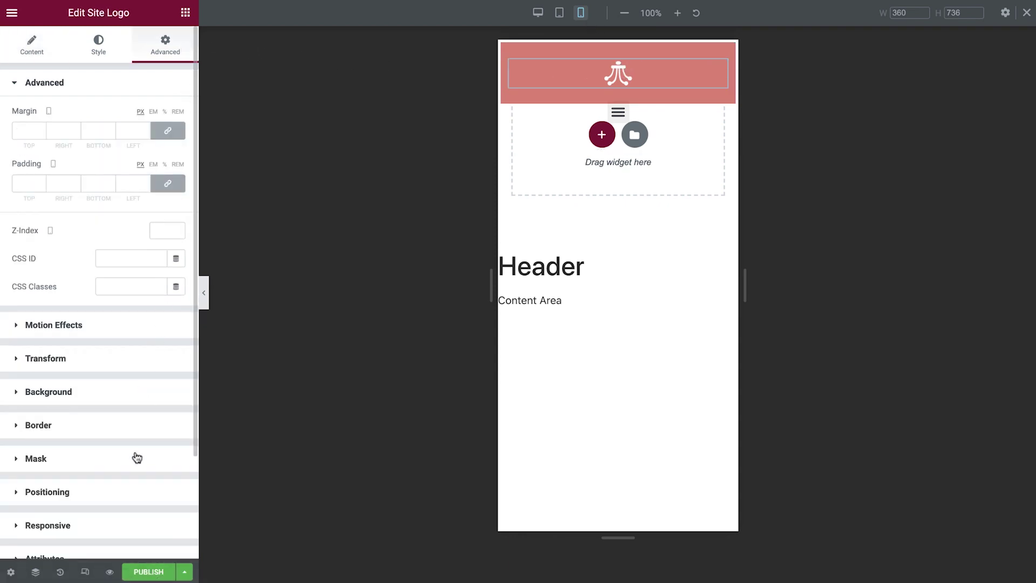
left_click(128, 491)
left_click(158, 327)
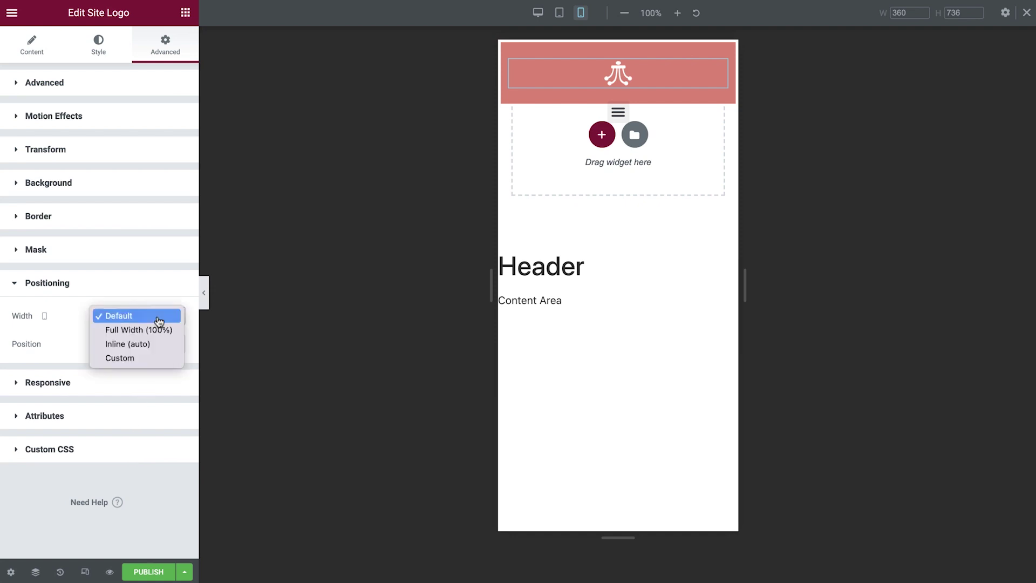
left_click(149, 345)
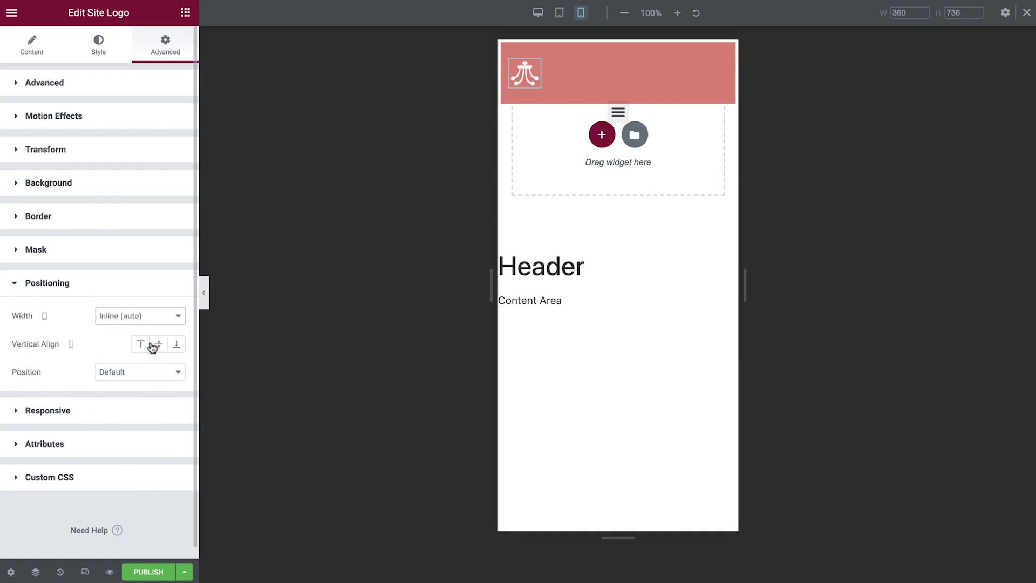
- Set the Nav Menu's positioning width to Inline (auto) so it sits beside the logo
left_click(619, 114)
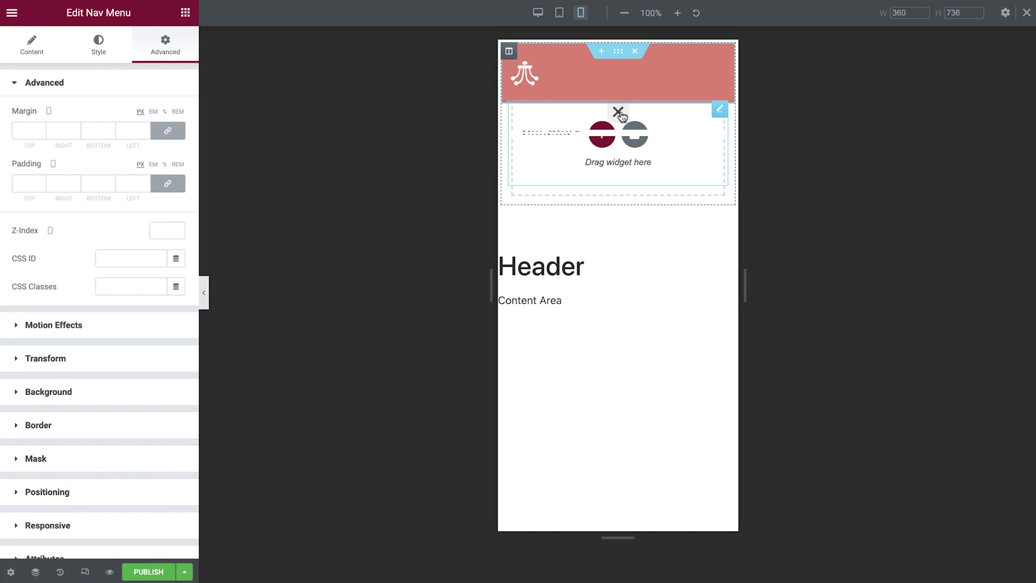
left_click(619, 114)
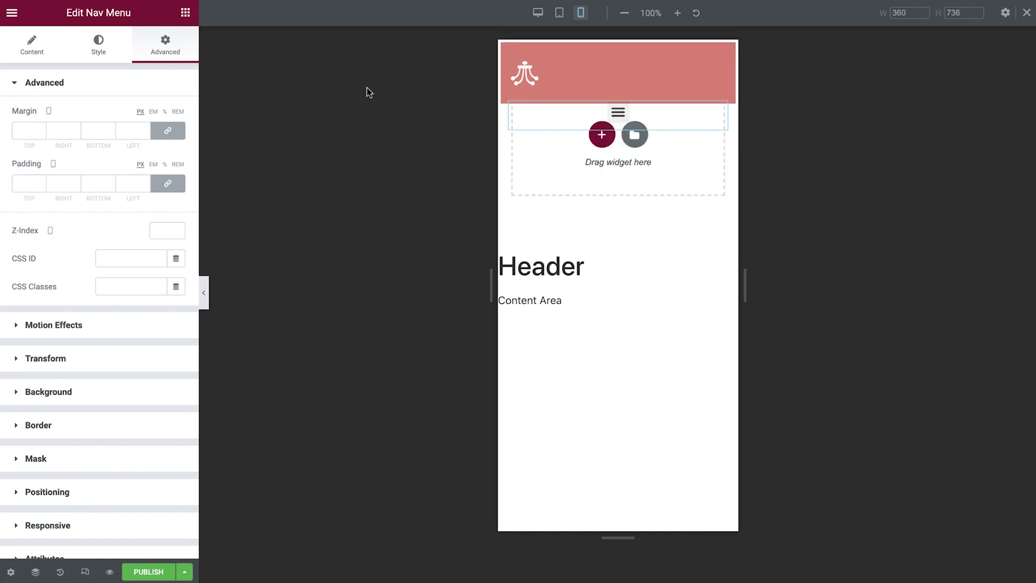
left_click(106, 490)
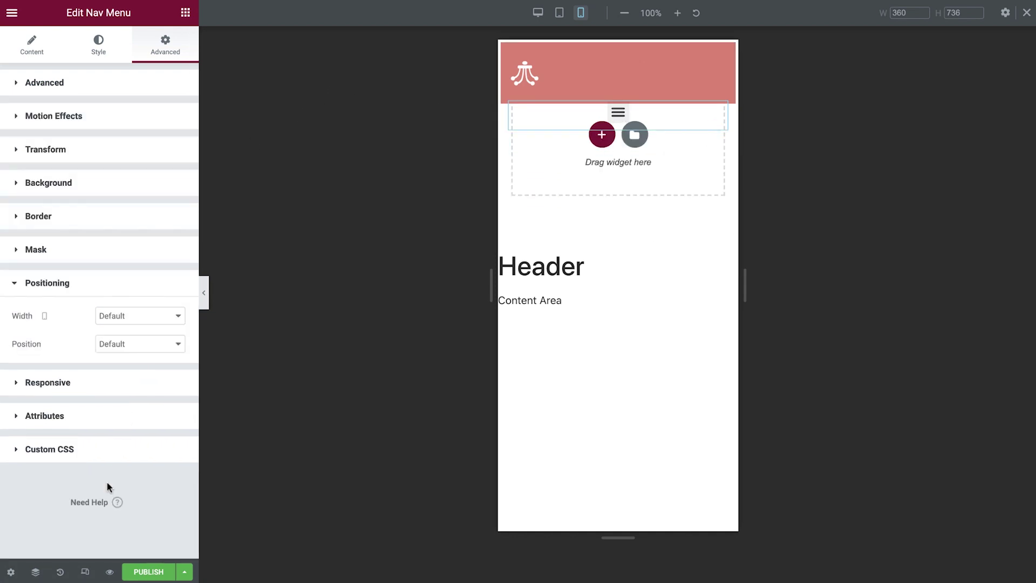
left_click(156, 313)
left_click(145, 343)
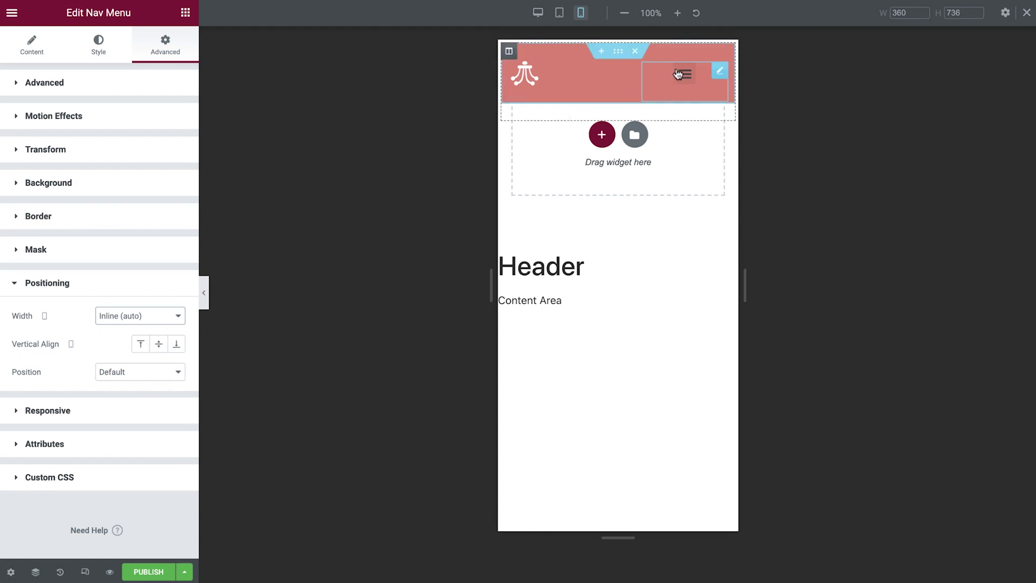
- Stretch the mobile dropdown menu to full width
left_click(679, 74)
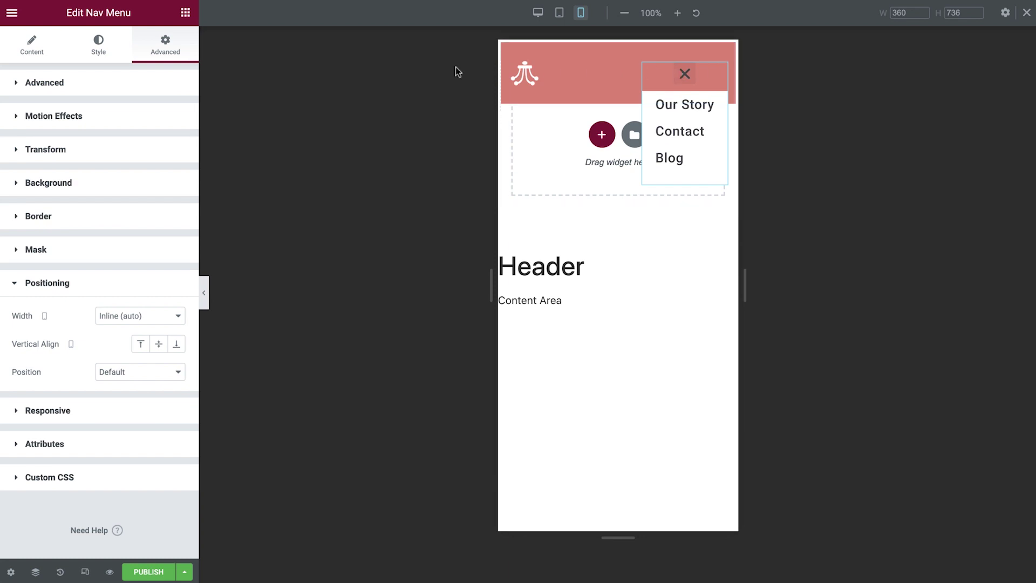
left_click(36, 47)
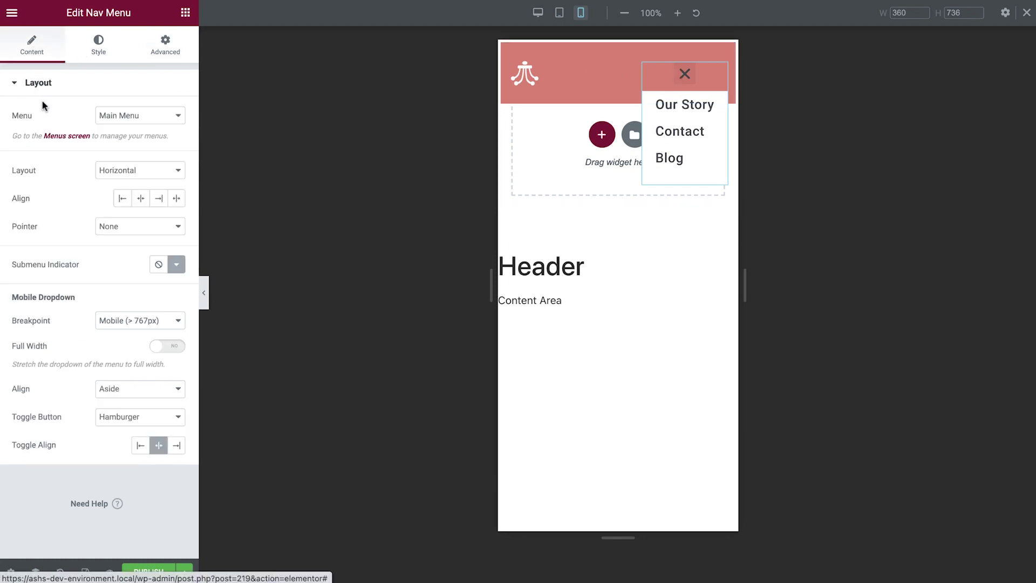
left_click(163, 345)
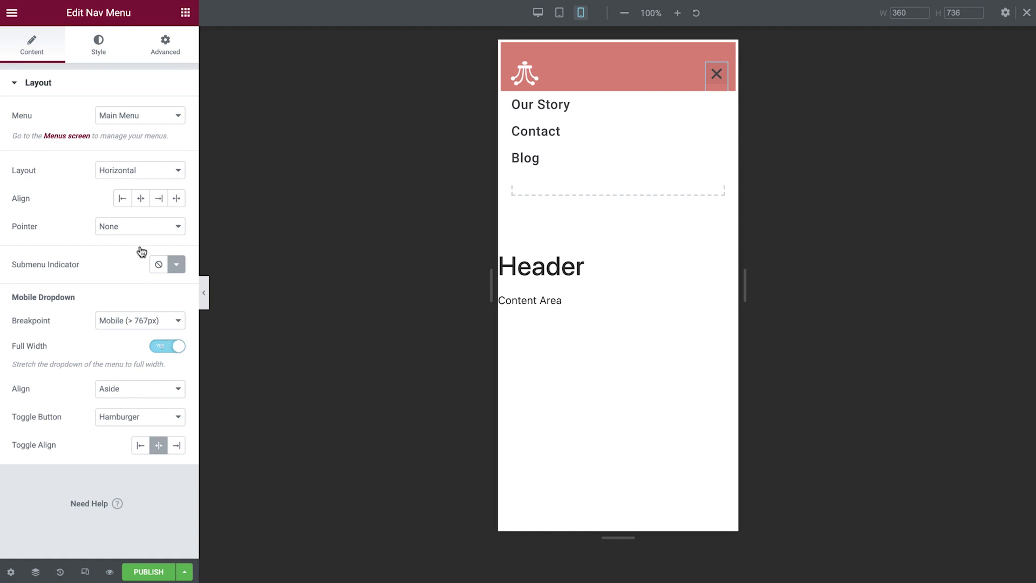
- Give the dropdown Primary white text and a pink global background
left_click(99, 54)
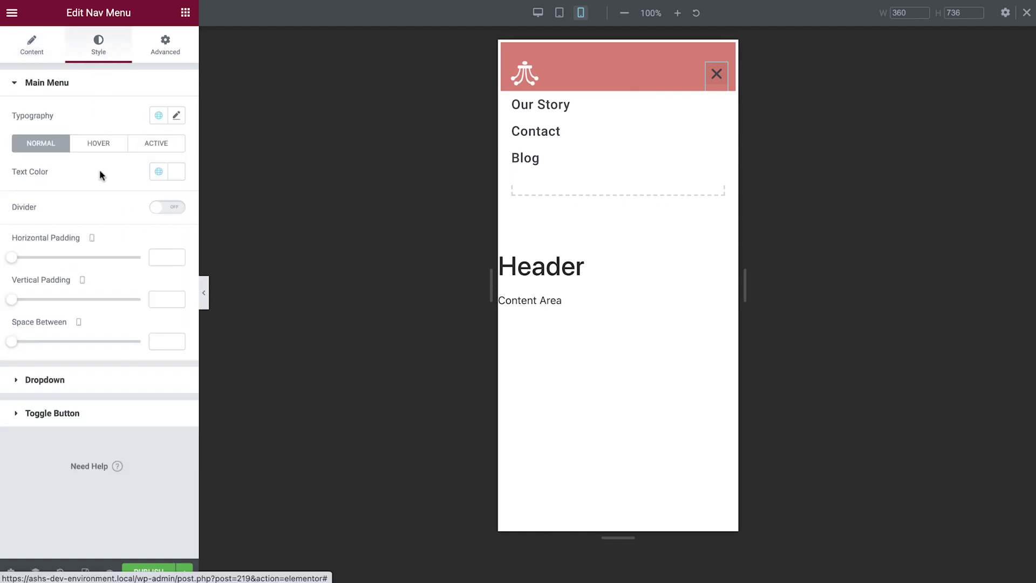
left_click(90, 378)
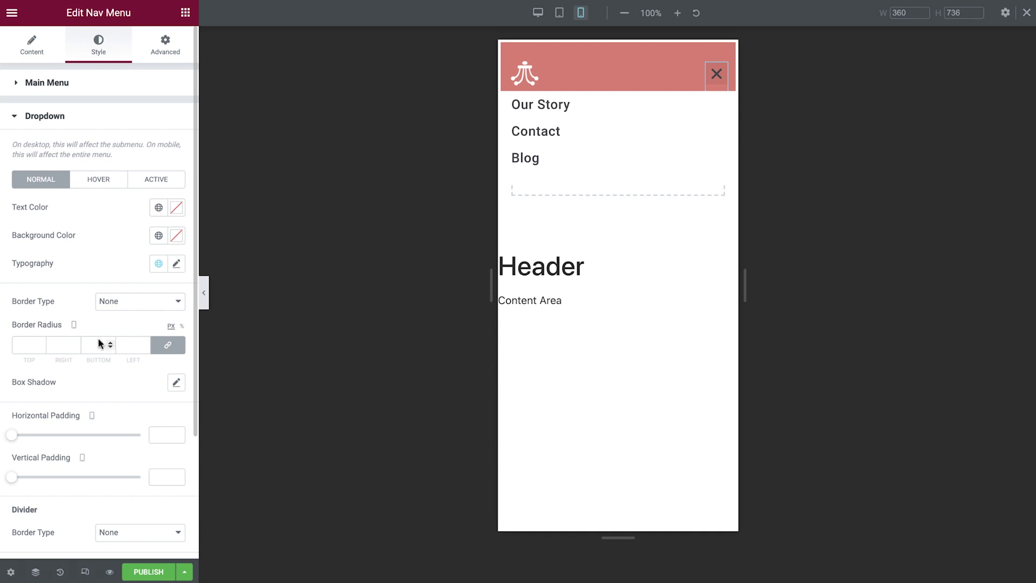
left_click(158, 207)
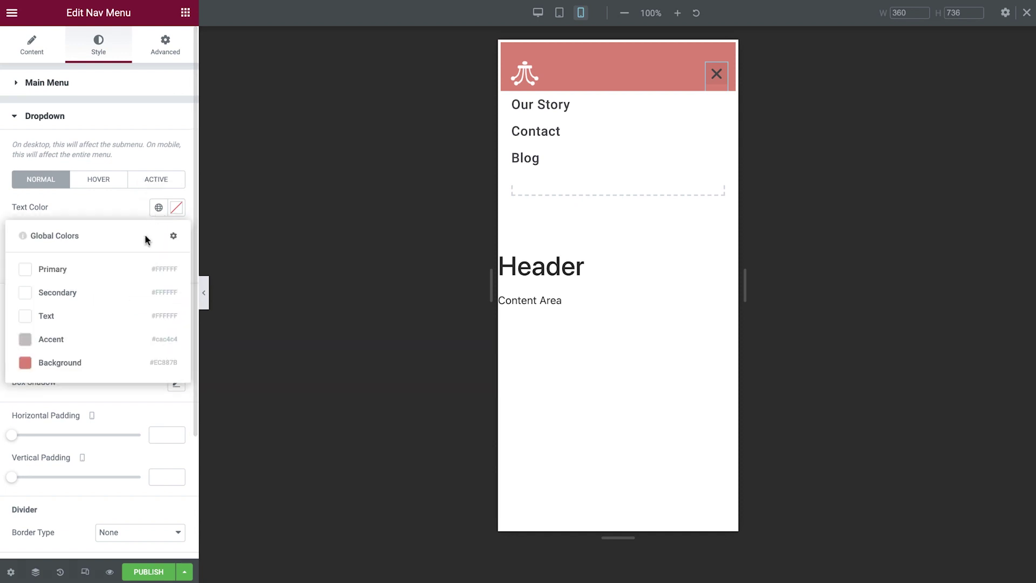
left_click(123, 270)
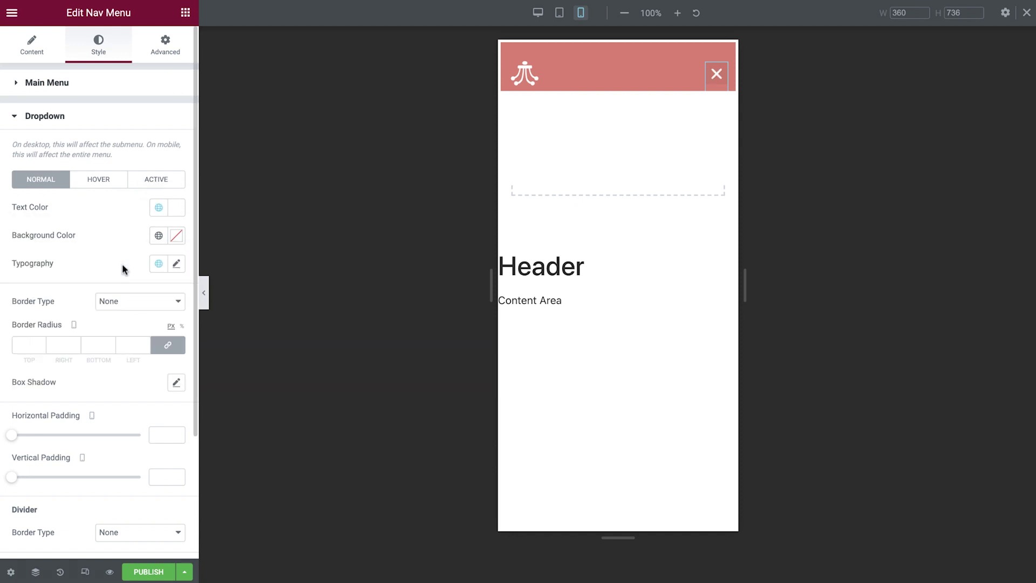
left_click(159, 236)
left_click(110, 385)
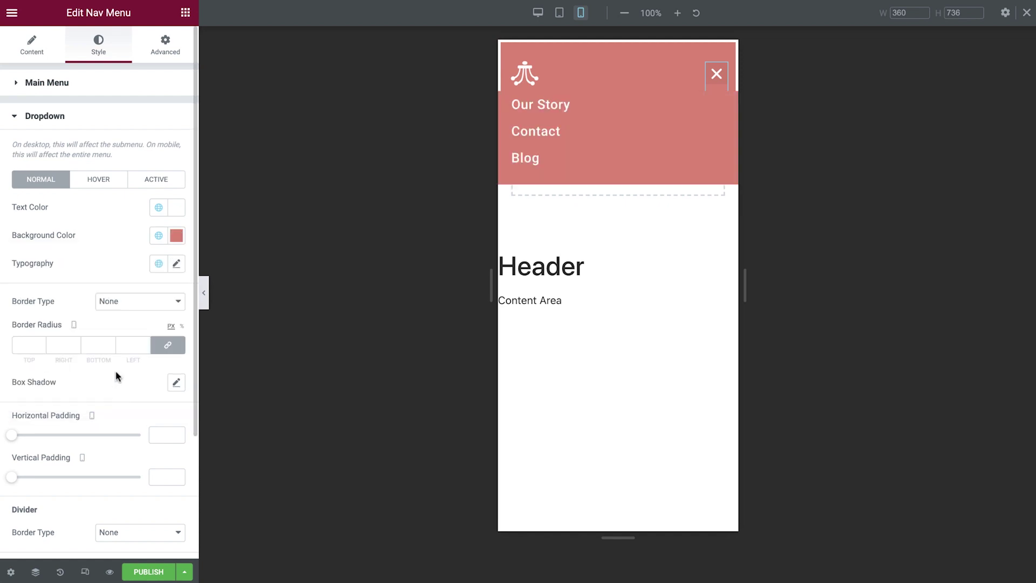
- Add a solid Primary white dropdown border with widths 0, 4, 4, 4
left_click(143, 305)
left_click(140, 317)
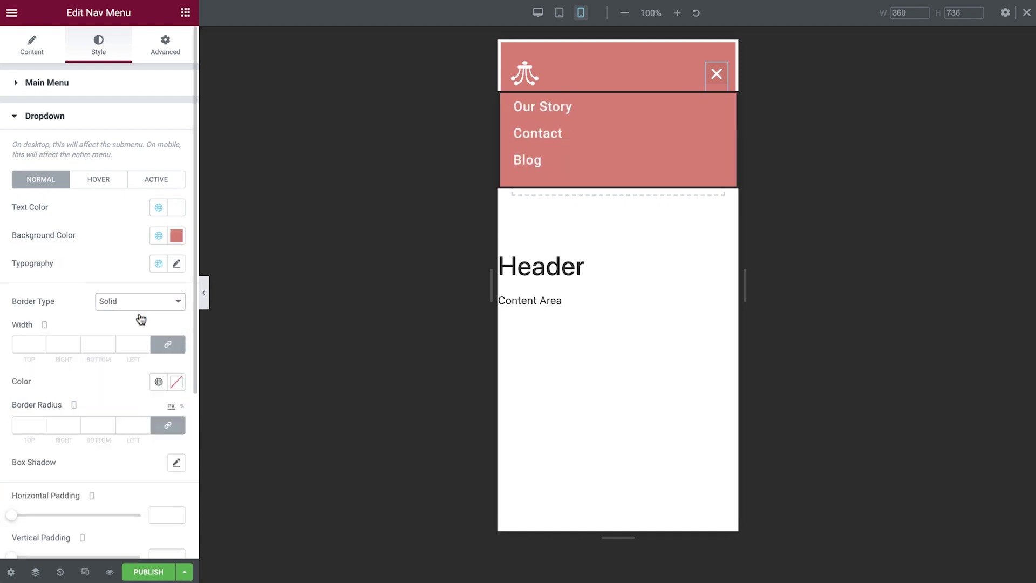
left_click(168, 344)
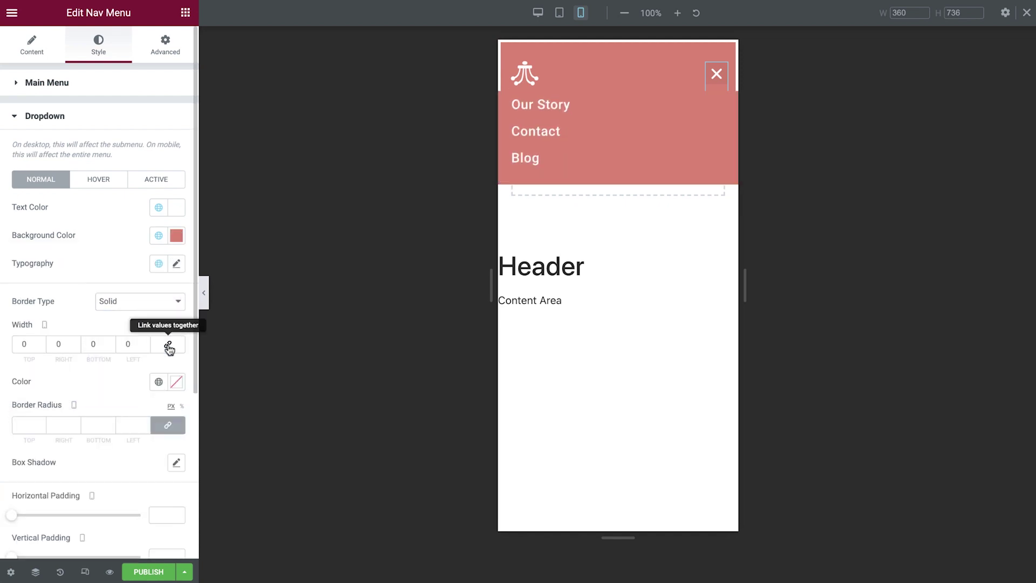
left_click(68, 344)
type("4")
key("Tab")
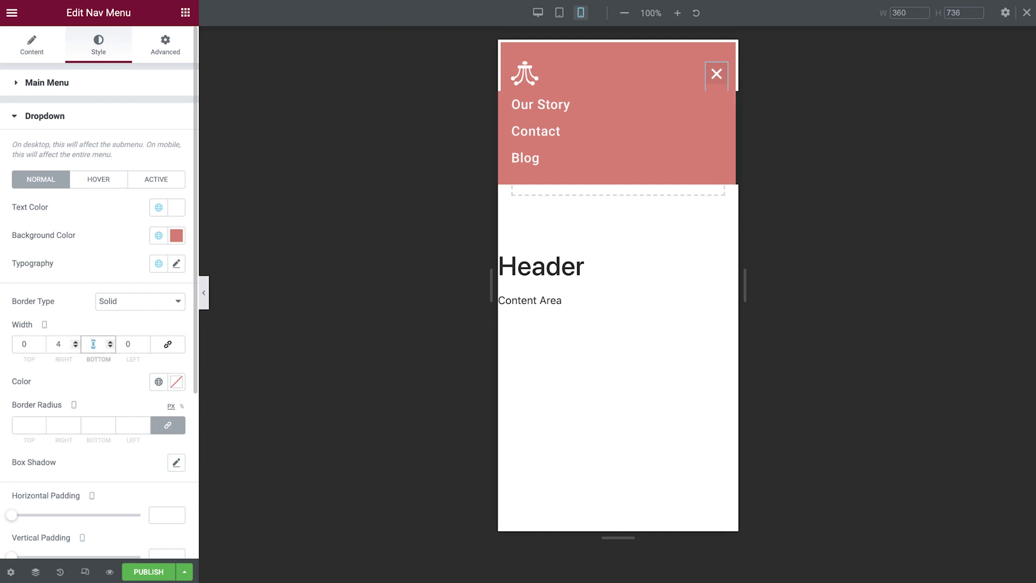
type("4")
key("Tab")
type("4")
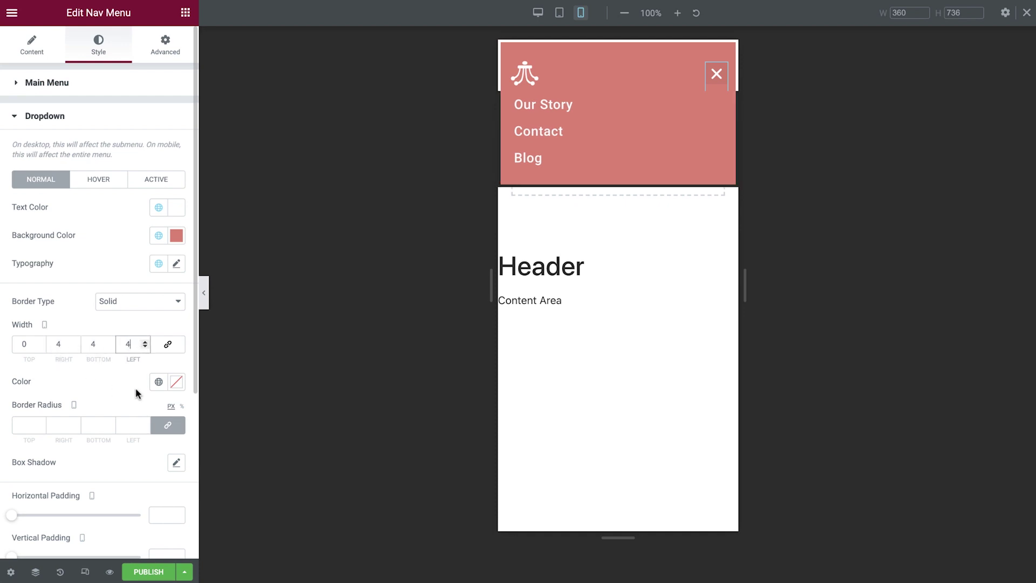
left_click(159, 382)
left_click(114, 442)
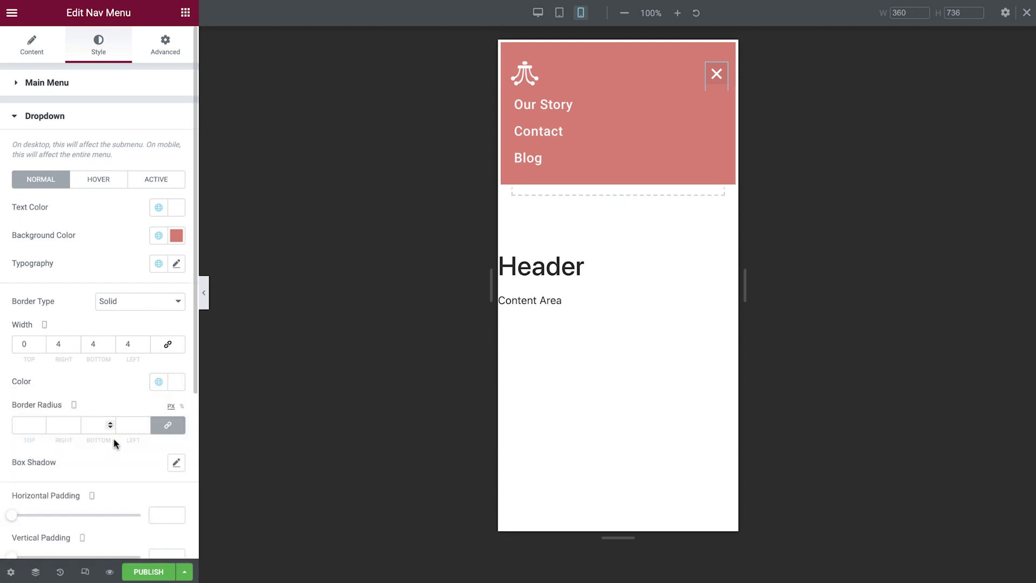
- Set the dropdown's vertical padding to 30 and distance to 25
scroll(115, 444, "down", 3)
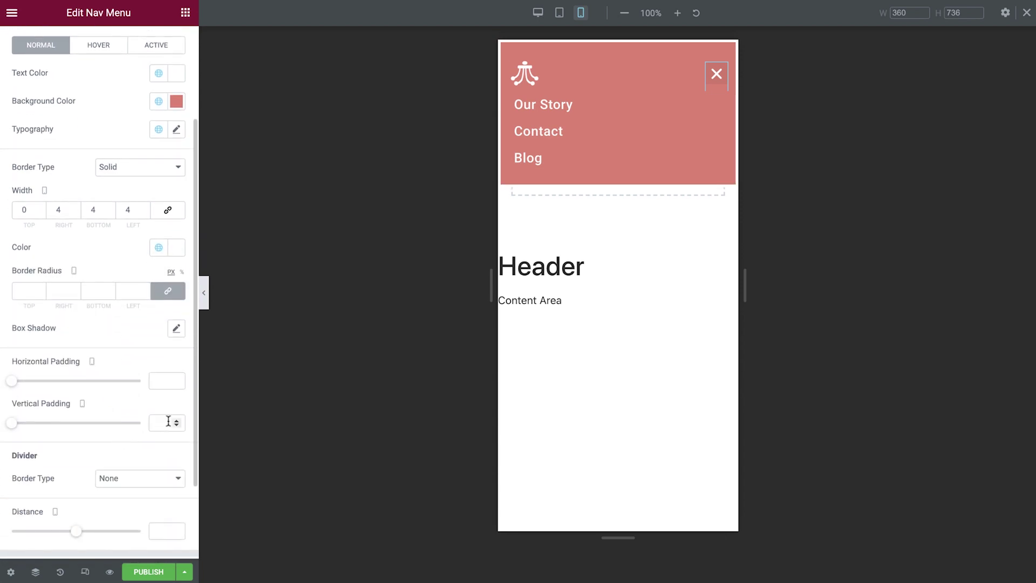
left_click(168, 421)
type("30")
scroll(168, 421, "down", 2)
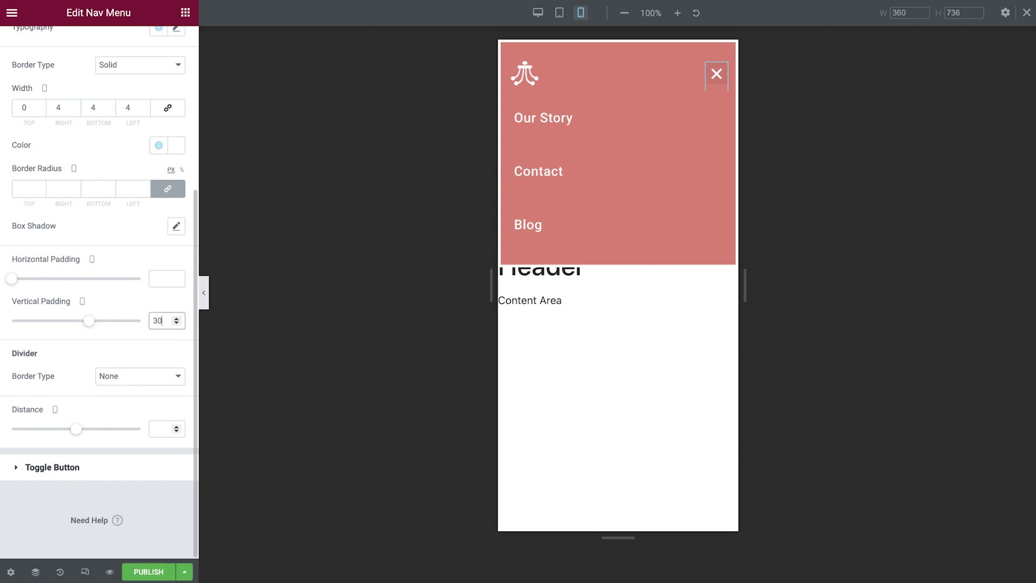
left_click(169, 431)
type("25")
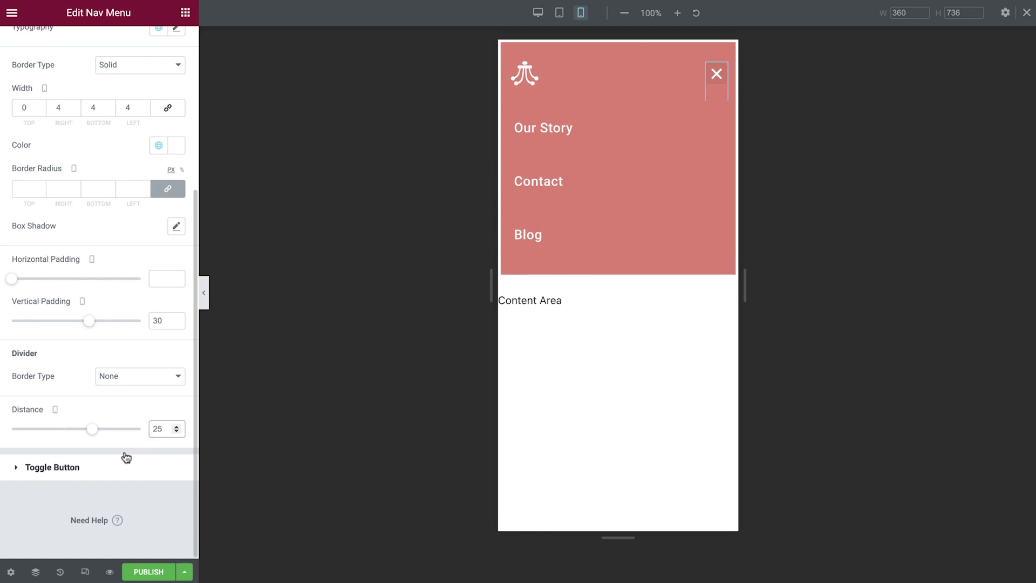
- Make the toggle button background fully transparent (alpha 0)
left_click(105, 466)
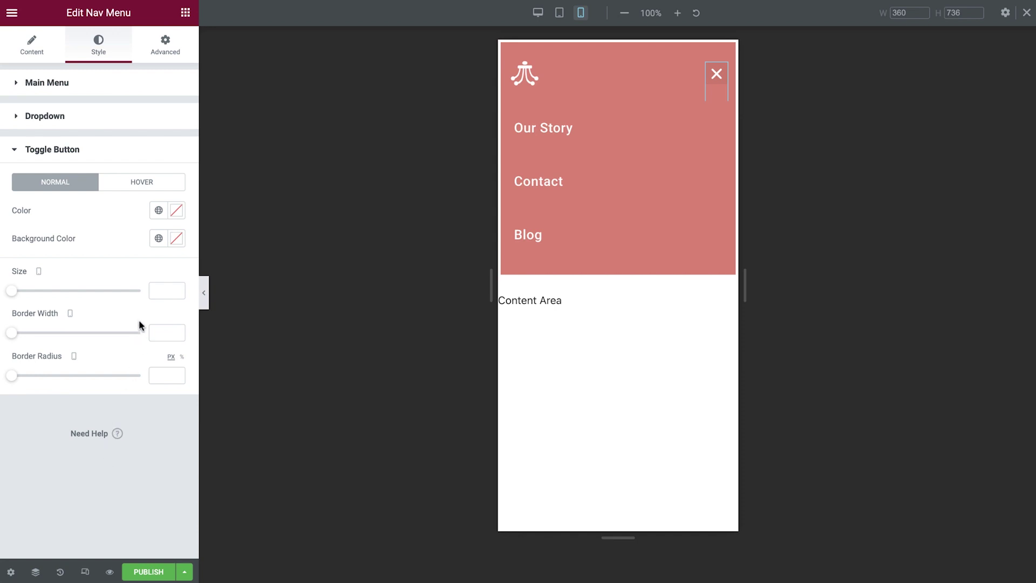
left_click(157, 243)
left_click(129, 300)
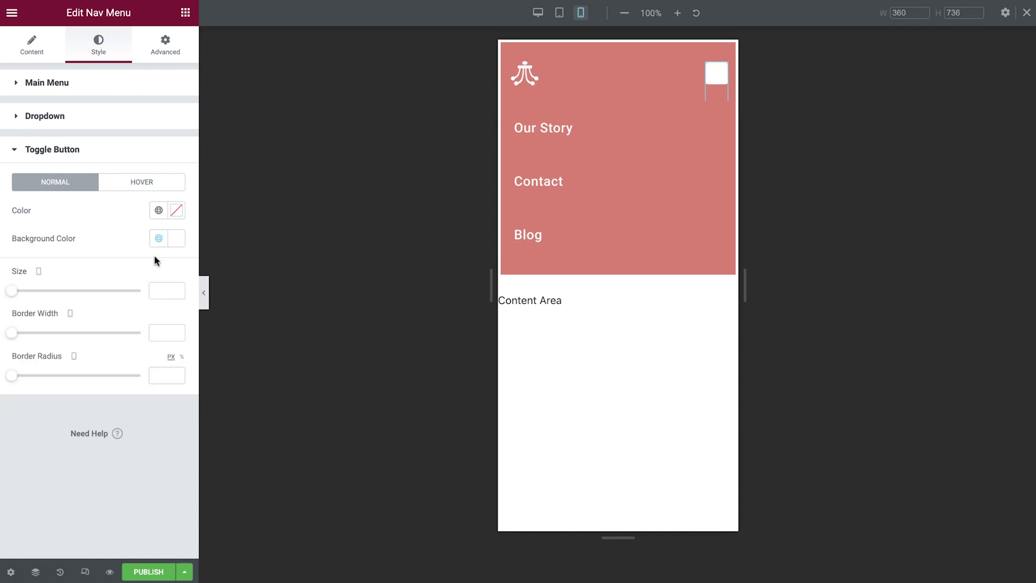
left_click(176, 238)
left_click_drag(174, 424, 15, 423)
left_click(130, 235)
- Set the toggle button's hover colour to the Accent grey
left_click(141, 182)
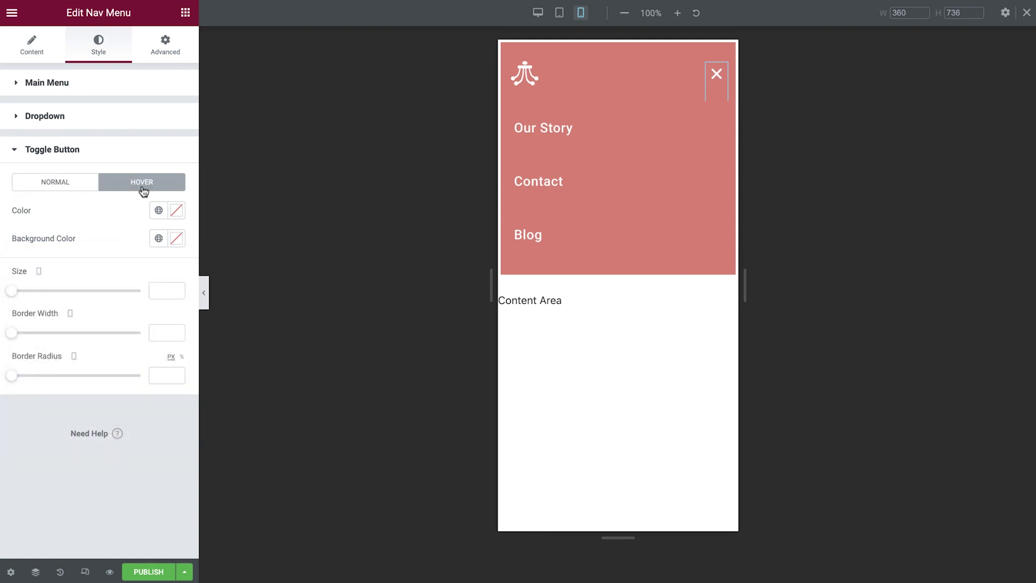
left_click(158, 210)
left_click(122, 341)
- Publish the header and add an Include Entire Site display condition
left_click(712, 88)
left_click(713, 86)
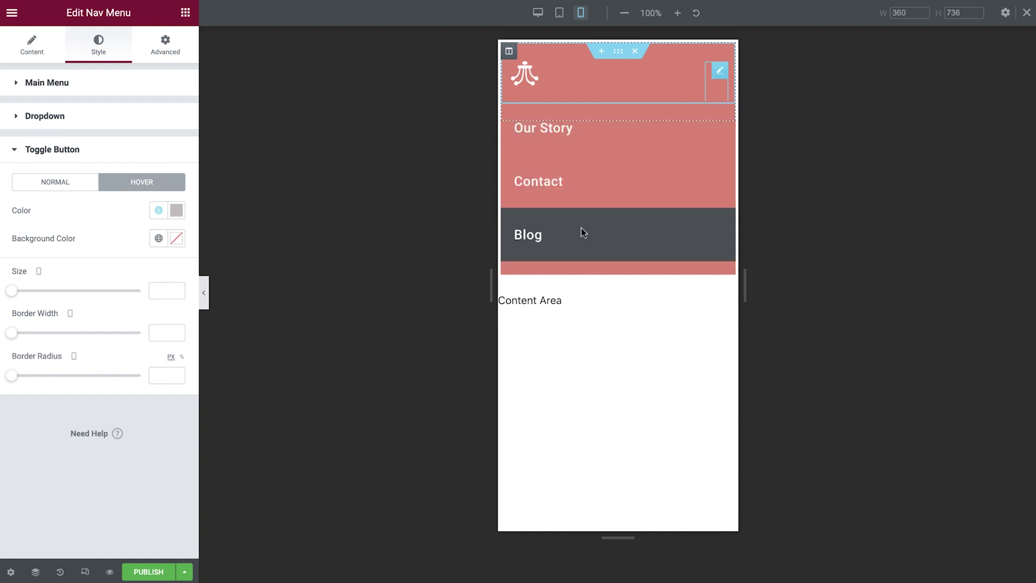
left_click(145, 573)
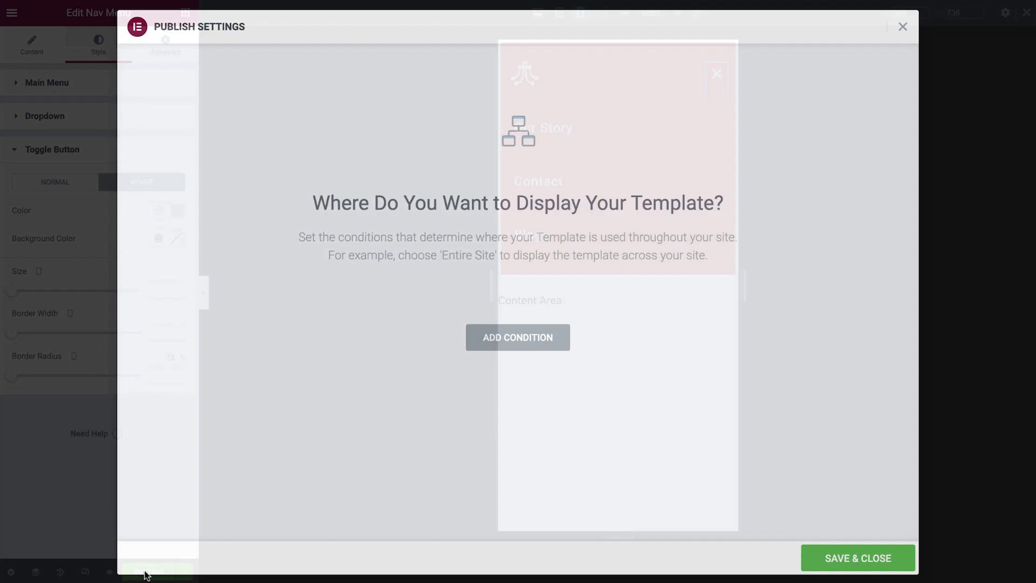
left_click(507, 339)
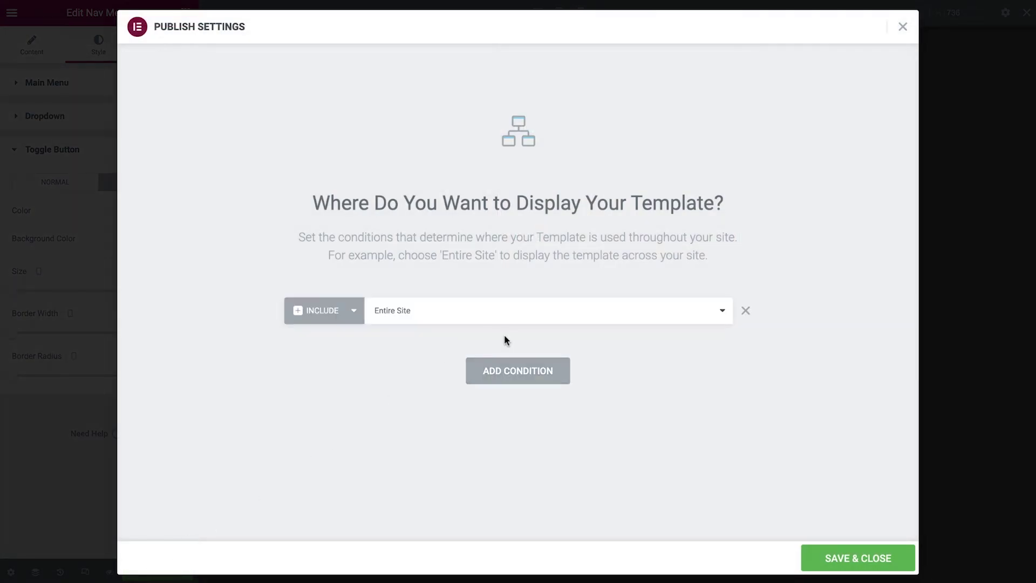
- Save the conditions and add section CSS: width 100px, position fixed, plus pasted media-query rules
left_click(838, 556)
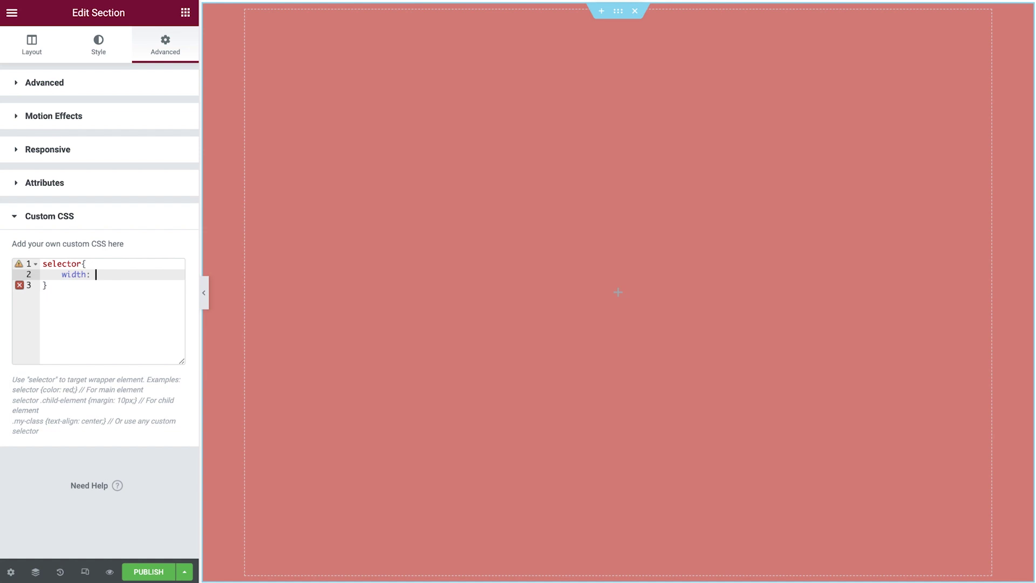
type("00px;")
key("Return")
type("position:")
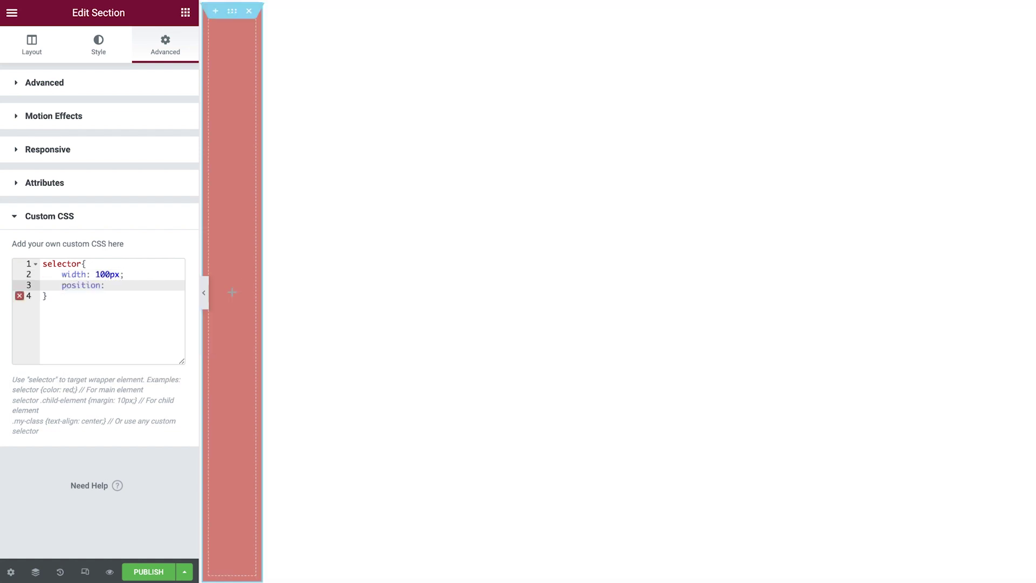
type(" fixed;")
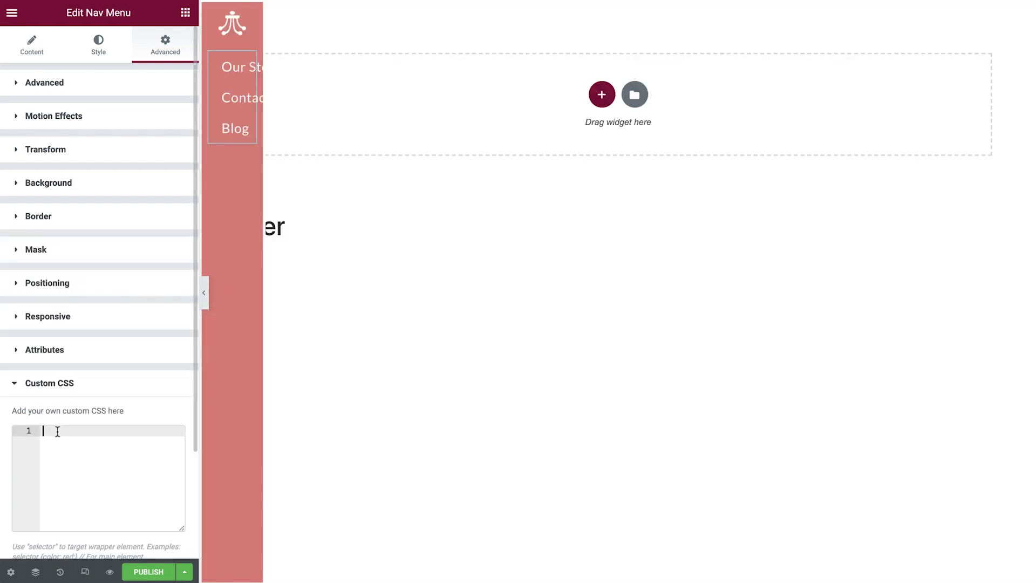
type("@media all and (min-width:767px){     selector{     writing-mode: vertical-rl;     transform: scale(-1);     } }")
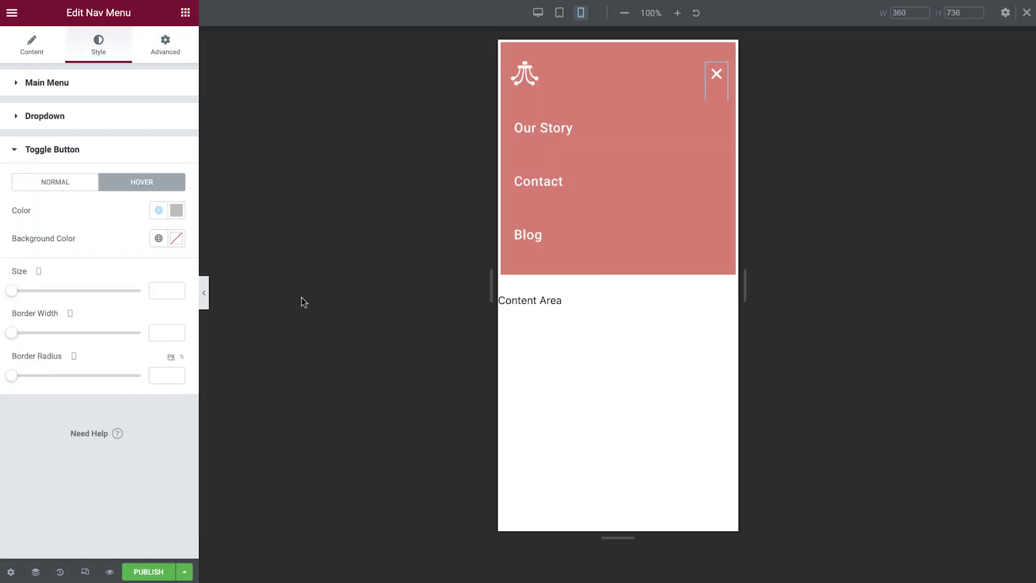
left_click(713, 86)
left_click(713, 86)
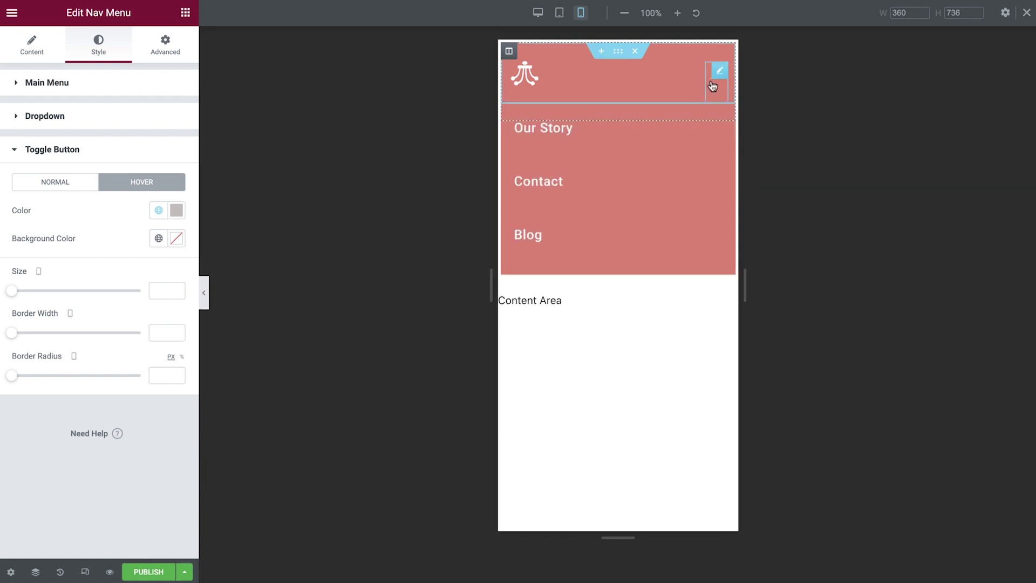